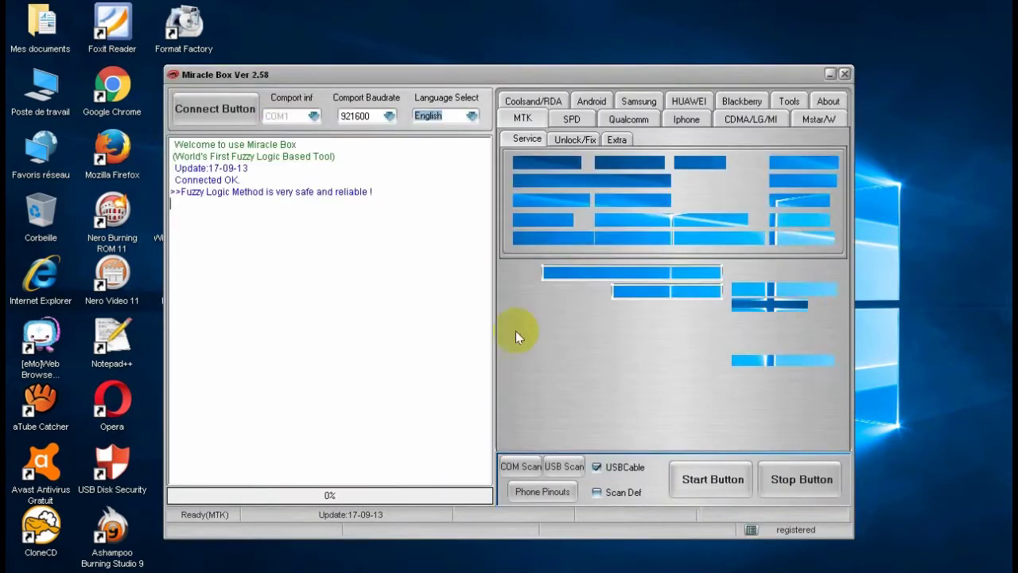
# Open the Samsung service options and scan for the phone's communication port
pyautogui.moveTo(458, 75); pyautogui.dragTo(457, 60)
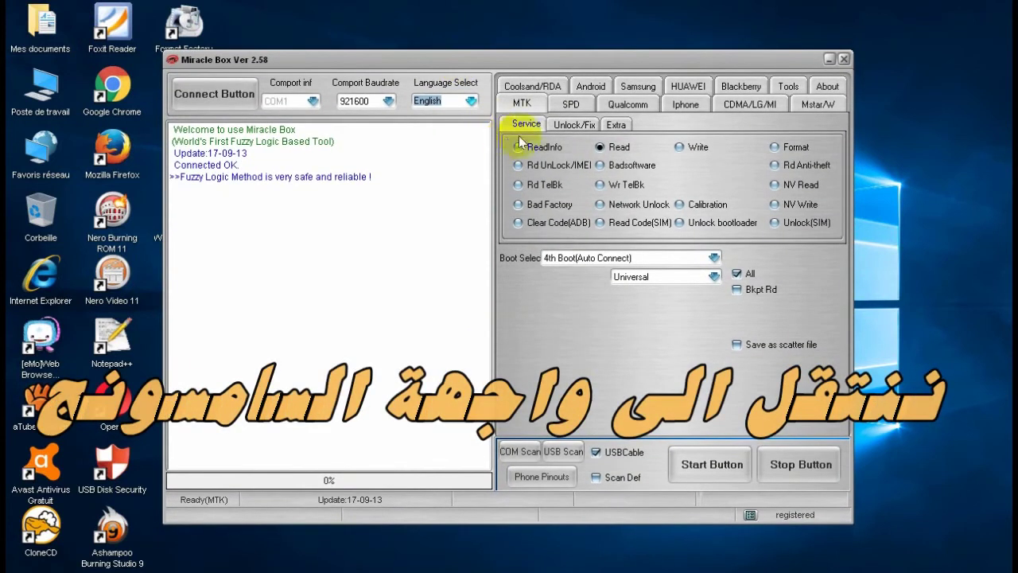
pyautogui.click(642, 86)
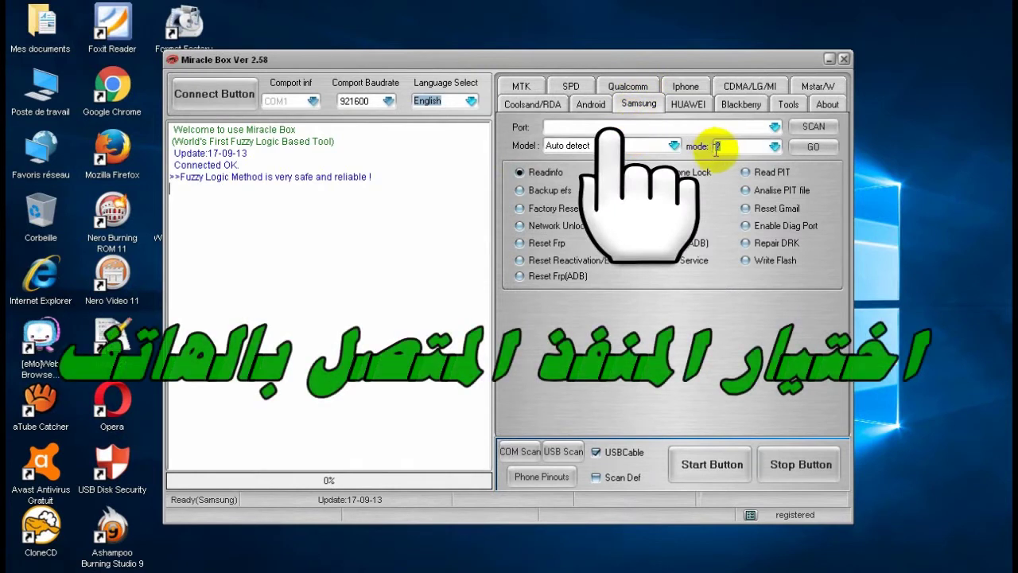
pyautogui.click(775, 127)
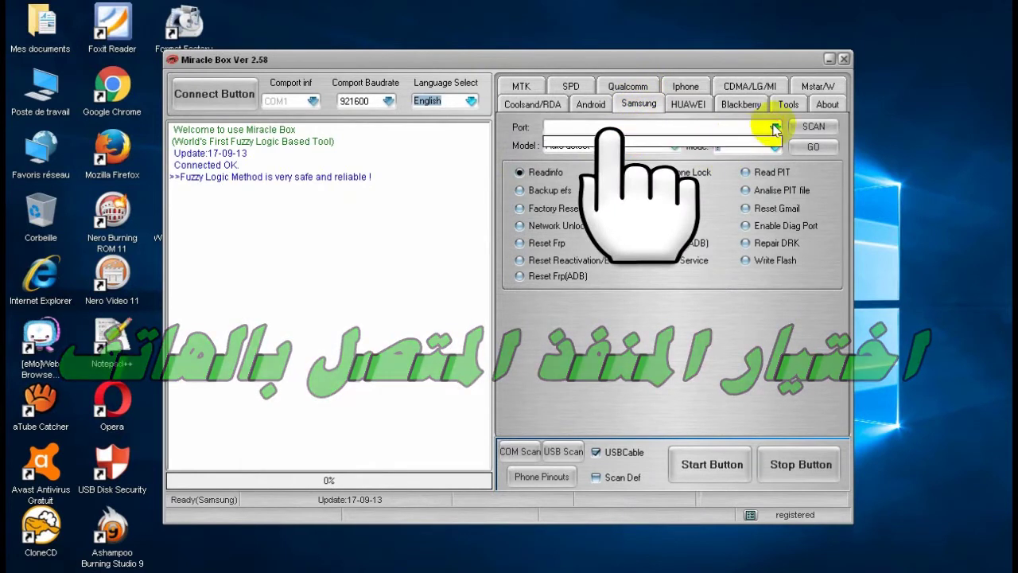
pyautogui.click(775, 128)
pyautogui.click(813, 127)
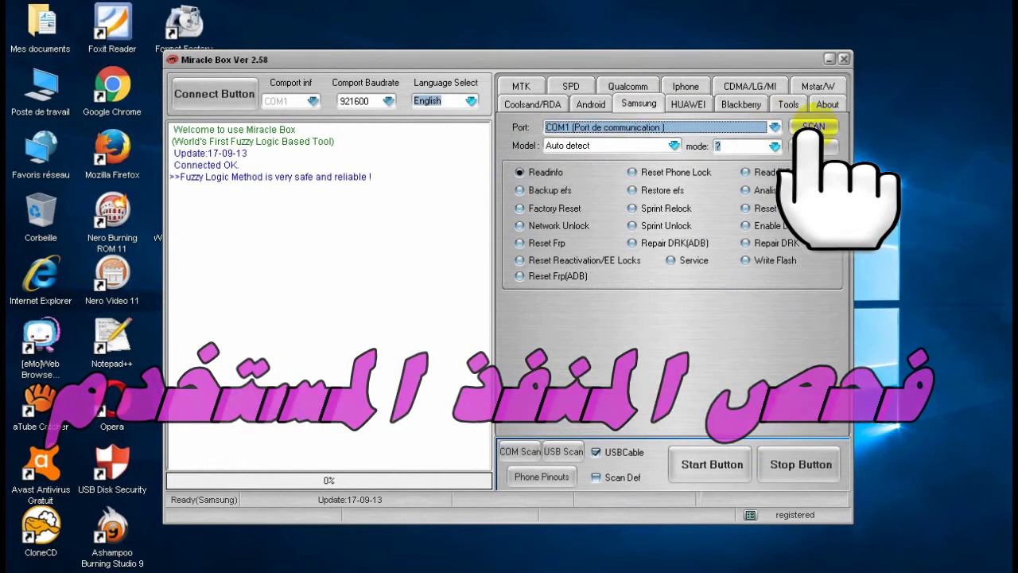
# Keep the phone model on Auto detect and set the connection mode to Normal
pyautogui.click(675, 147)
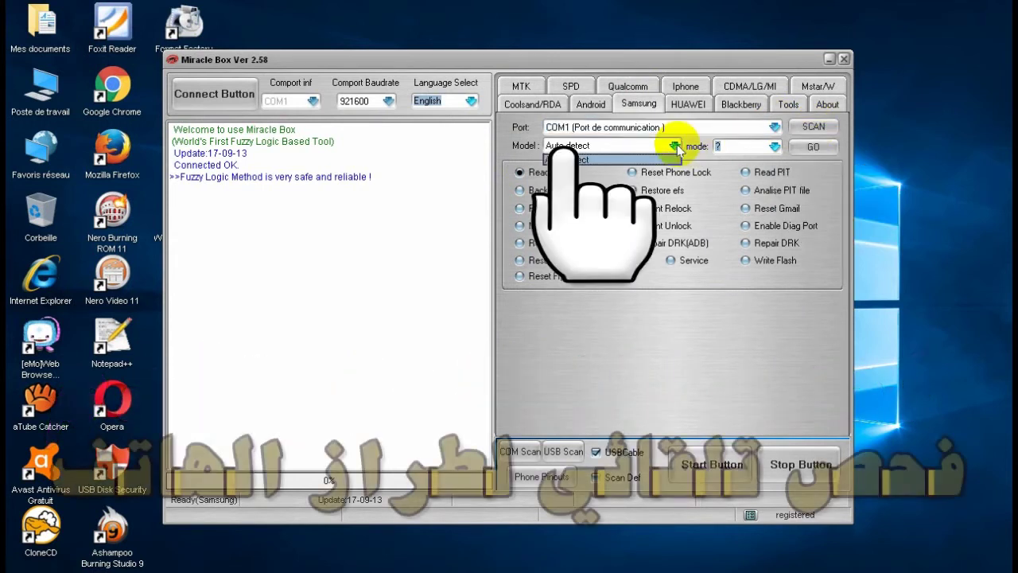
pyautogui.click(630, 155)
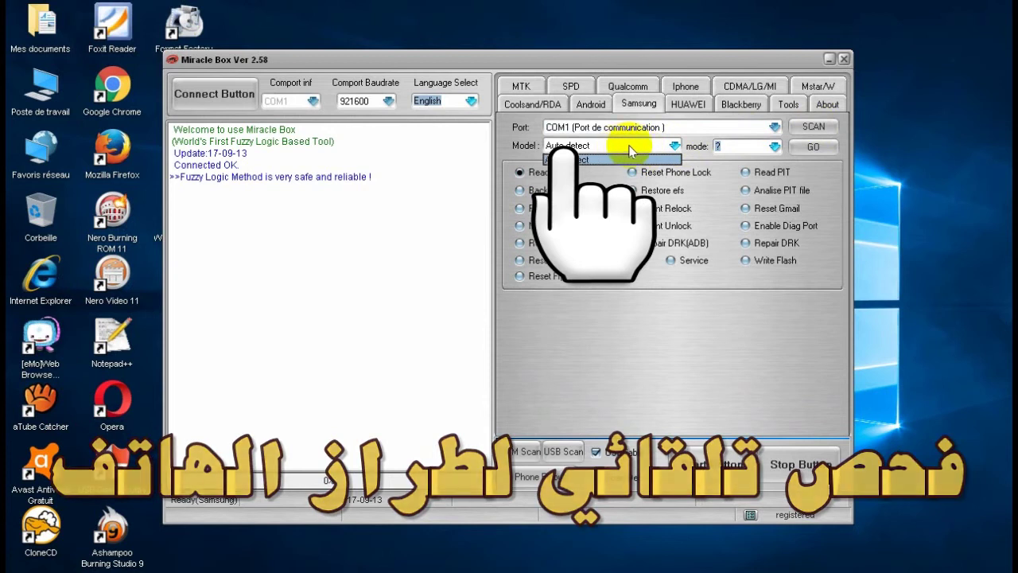
pyautogui.click(774, 147)
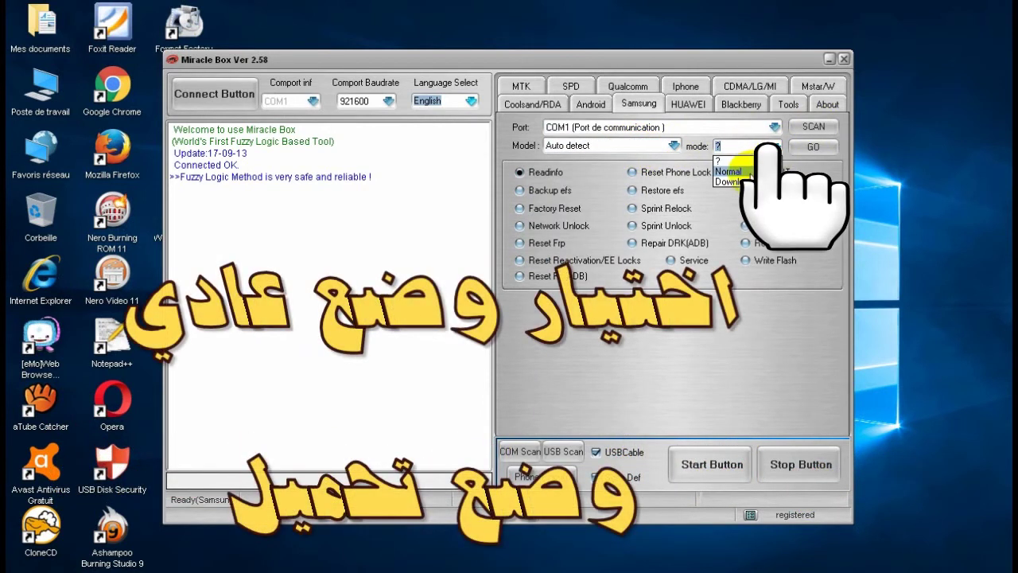
pyautogui.click(729, 171)
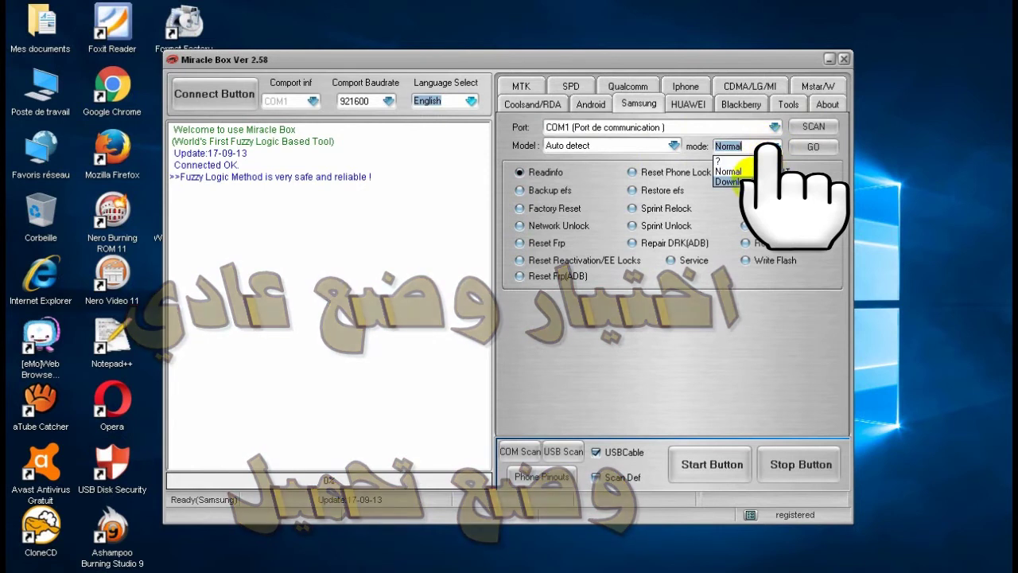
pyautogui.click(753, 180)
pyautogui.click(775, 147)
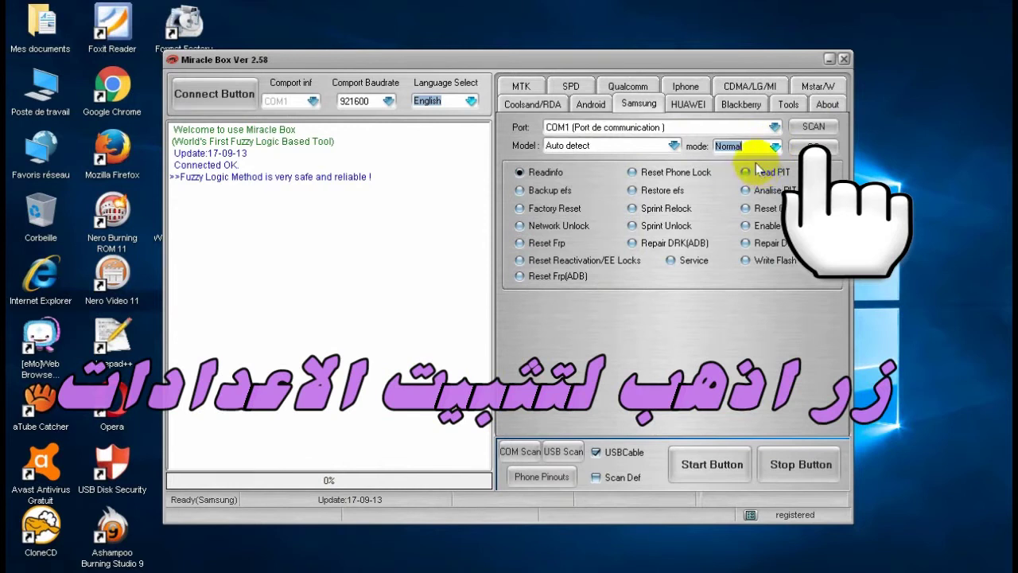
pyautogui.click(740, 171)
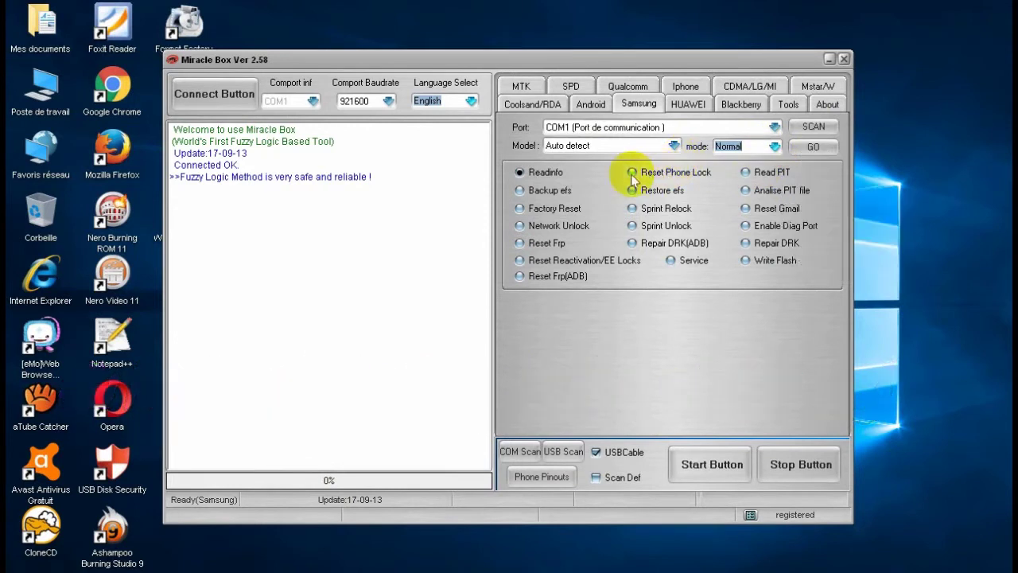
# Go through the information, phone lock, EFS and PIT operations in turn, from Readinfo to Analise PIT file
pyautogui.click(521, 172)
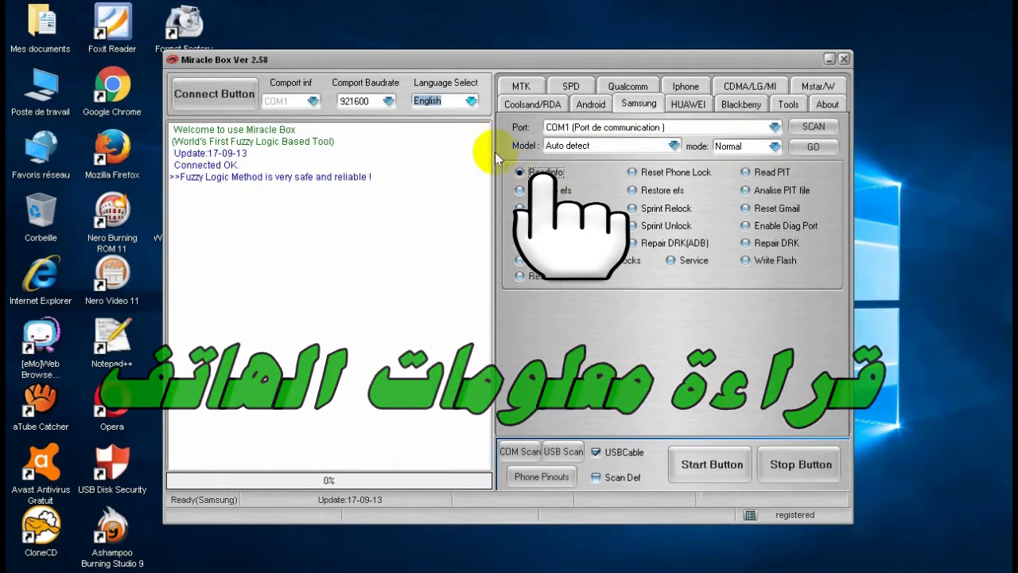
pyautogui.click(637, 176)
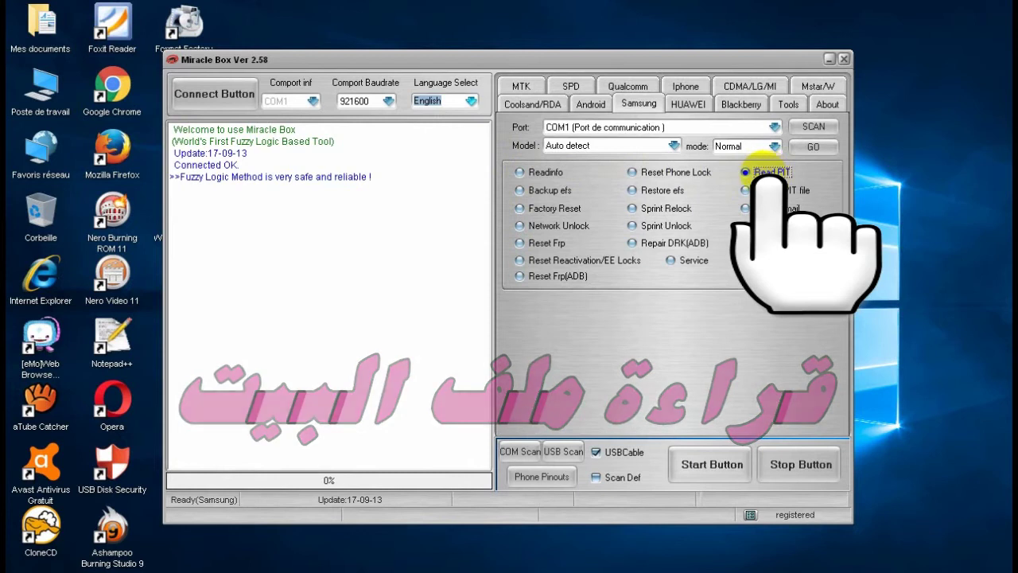
pyautogui.click(765, 173)
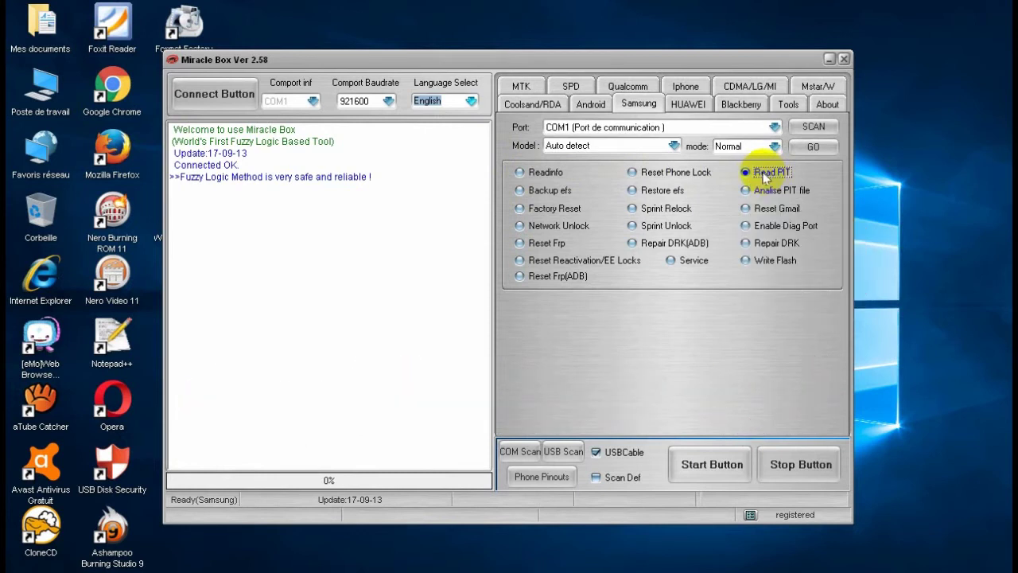
pyautogui.click(537, 190)
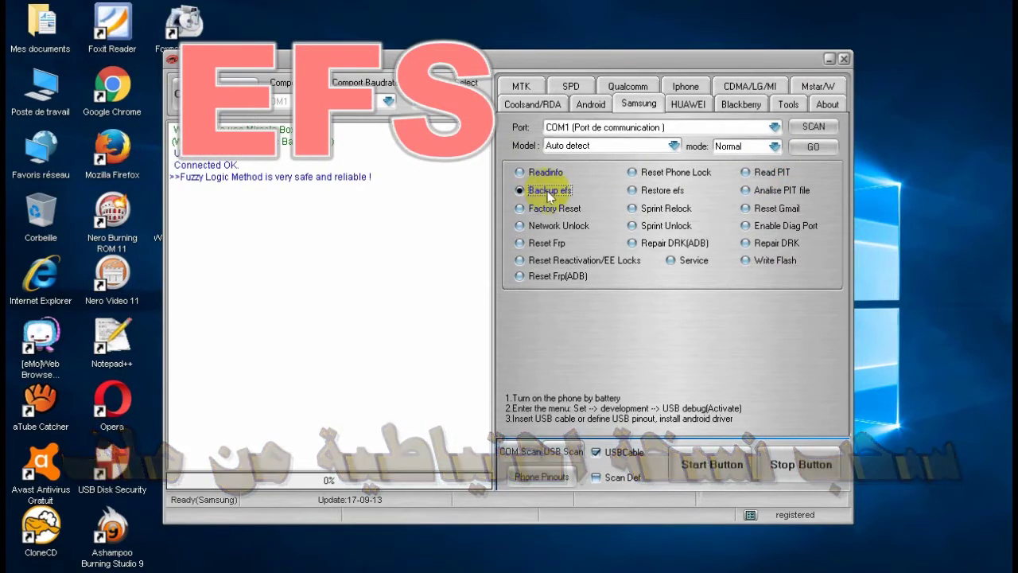
pyautogui.click(646, 194)
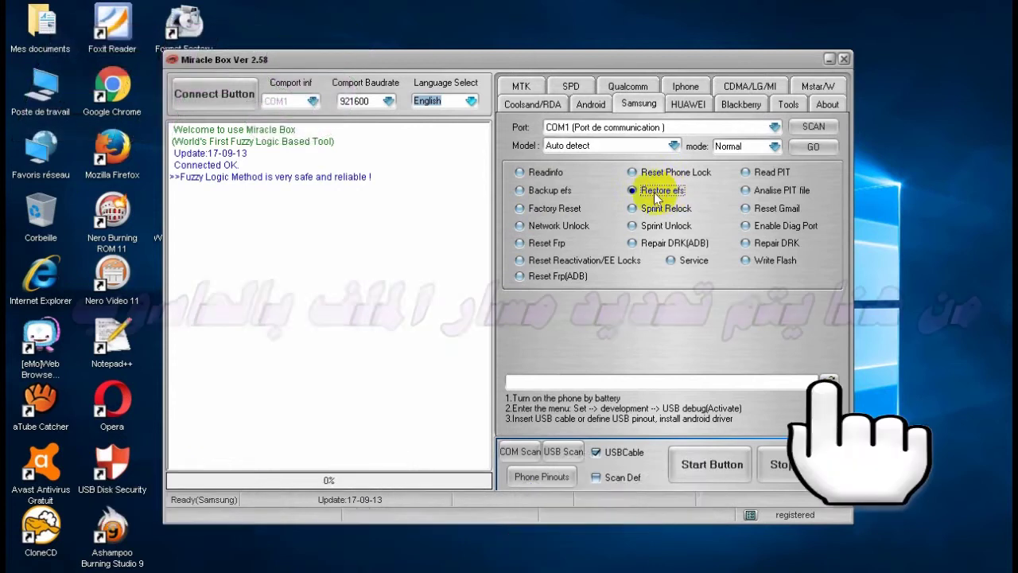
pyautogui.click(634, 382)
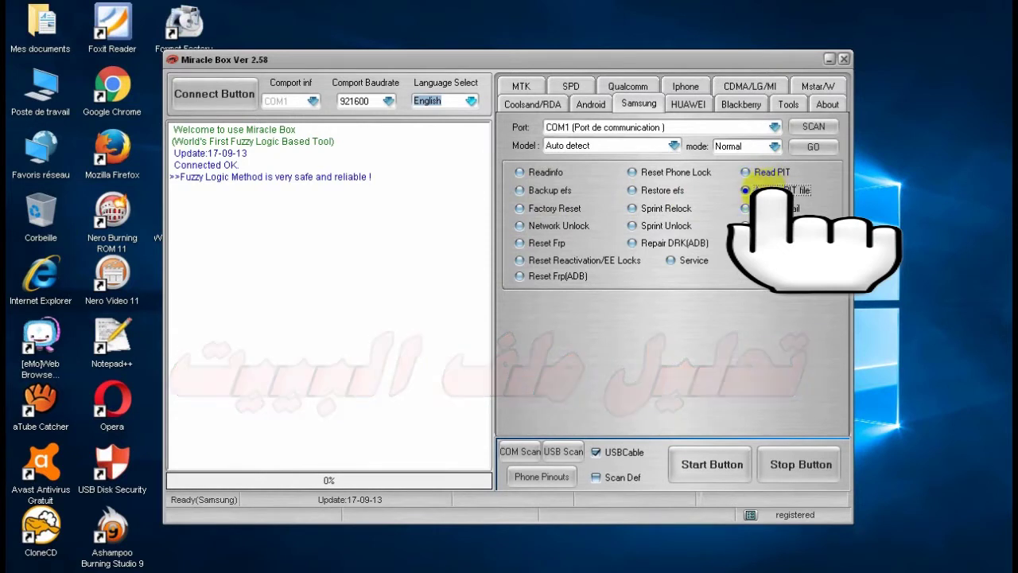
pyautogui.click(763, 194)
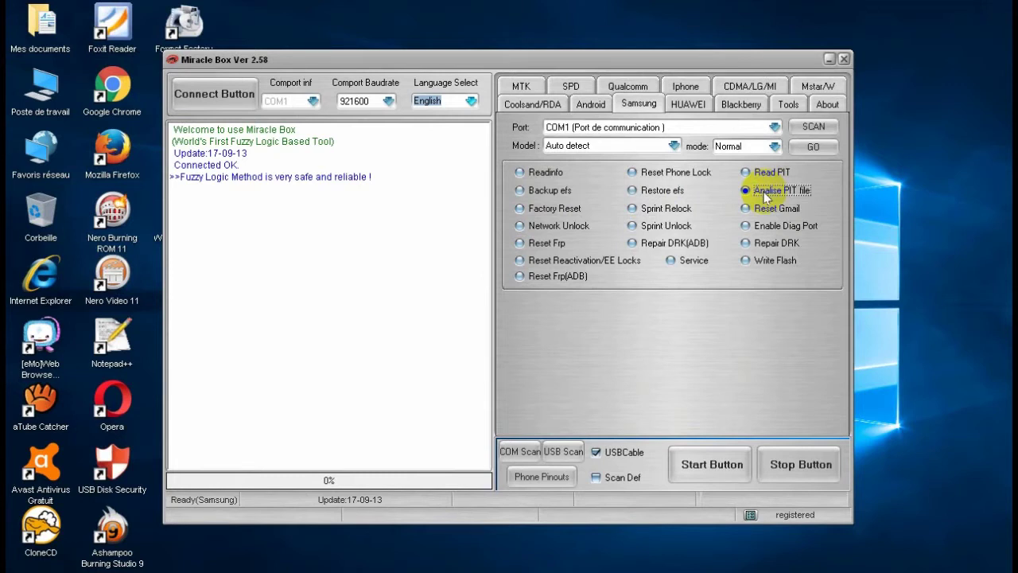
# Go through the reset, network unlock, diag port and repair operations in turn, from Factory Reset to Repair DRK
pyautogui.click(549, 209)
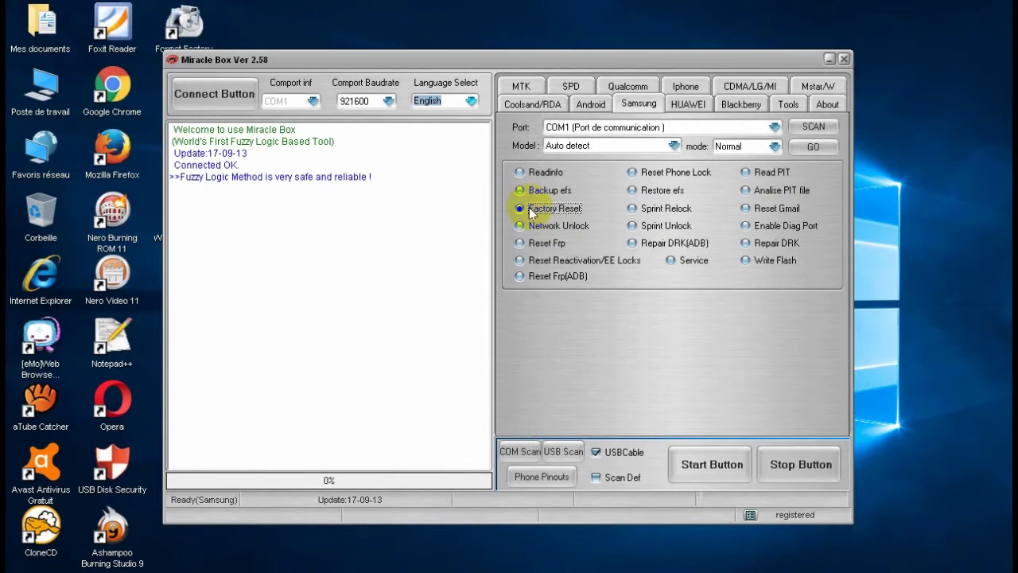
pyautogui.click(628, 209)
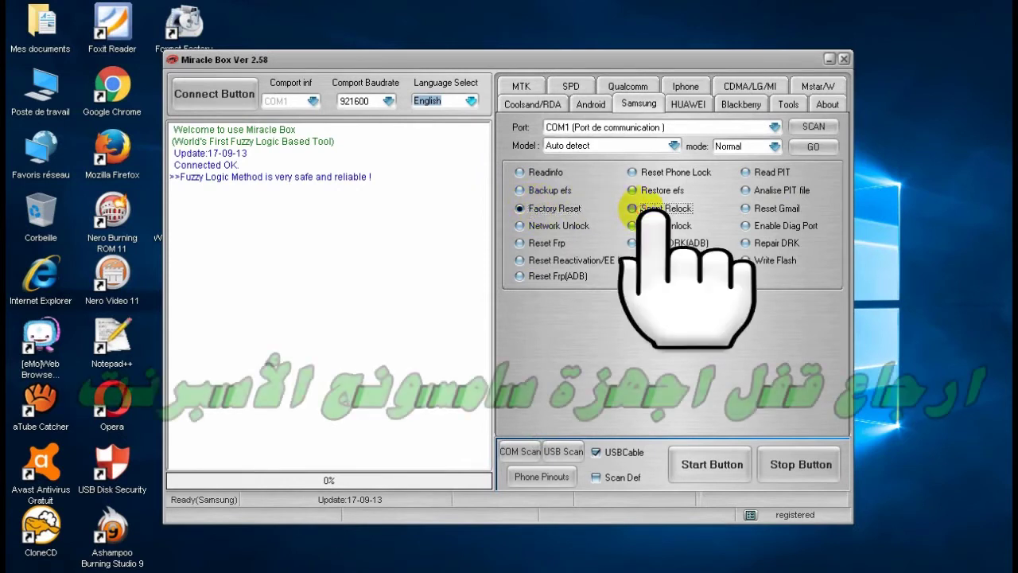
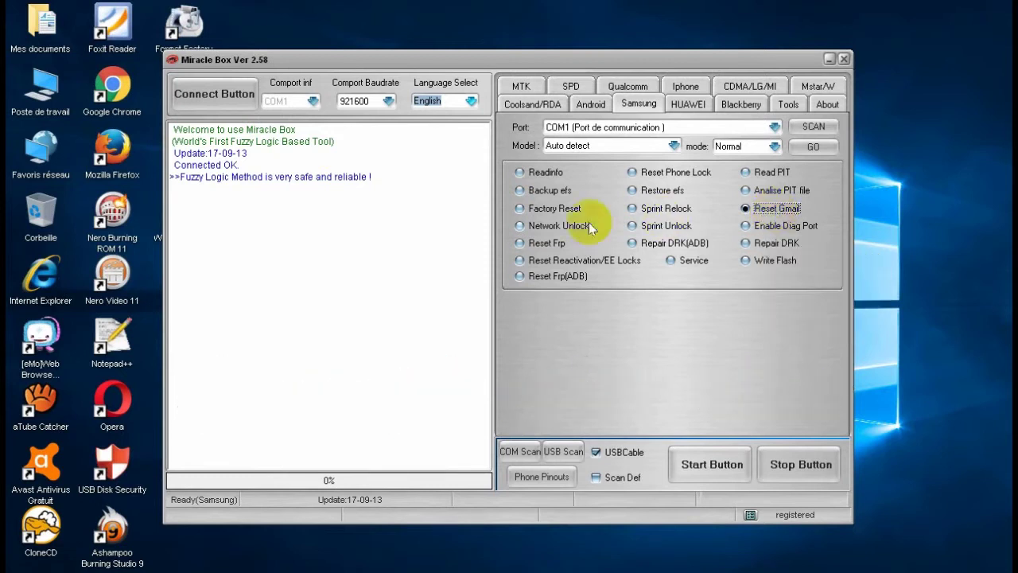
pyautogui.click(536, 227)
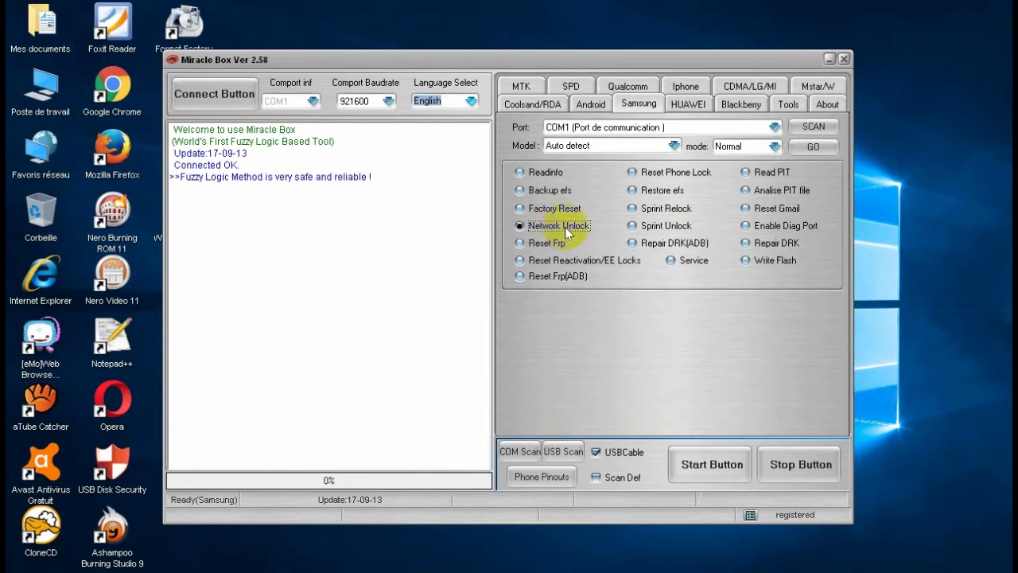
pyautogui.click(660, 226)
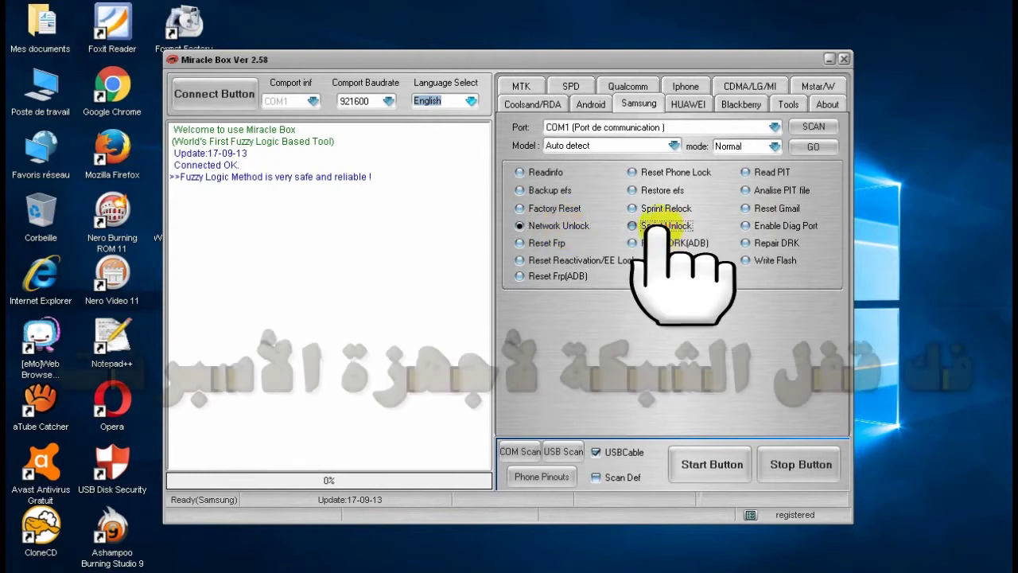
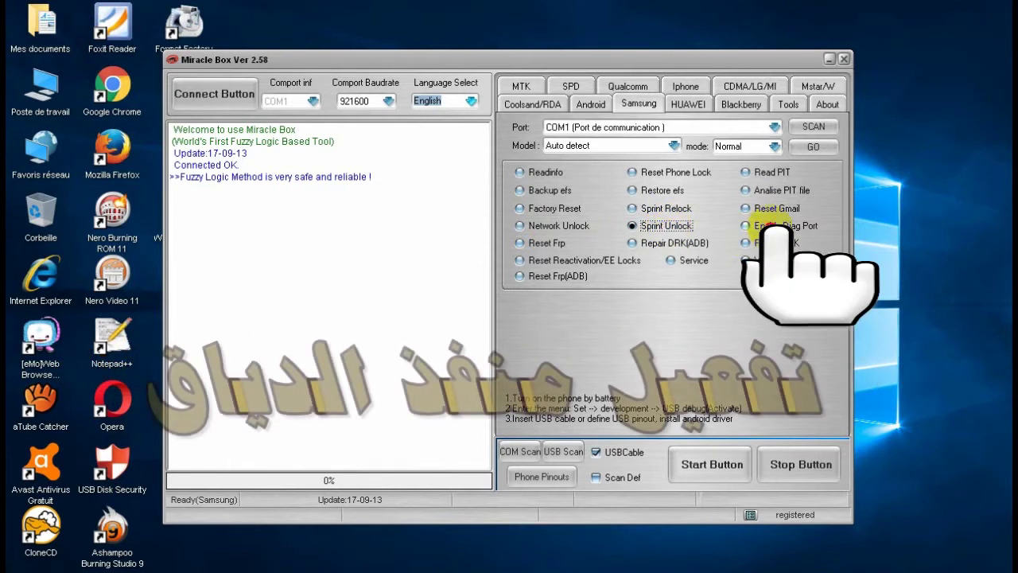
pyautogui.click(745, 226)
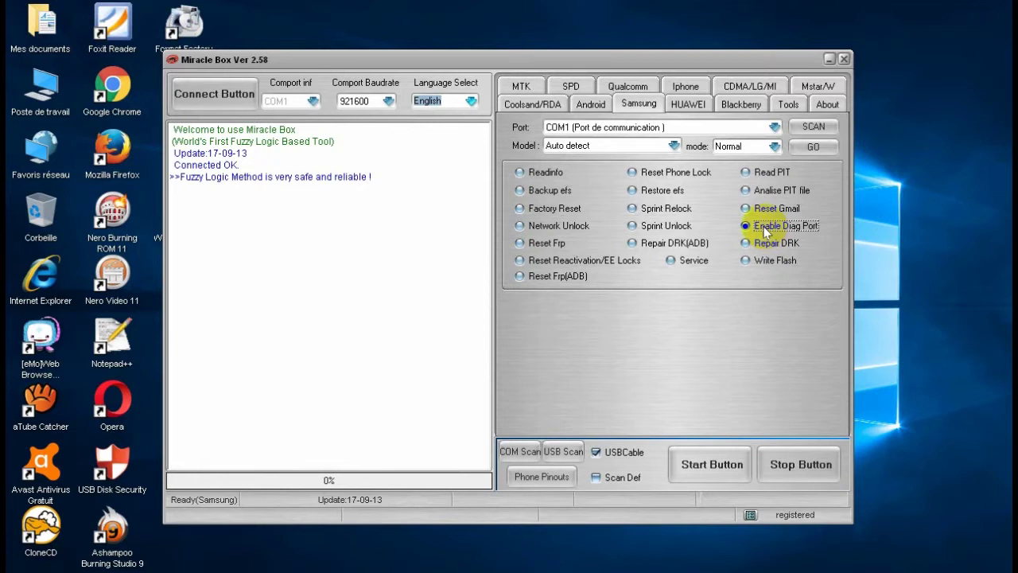
pyautogui.click(546, 249)
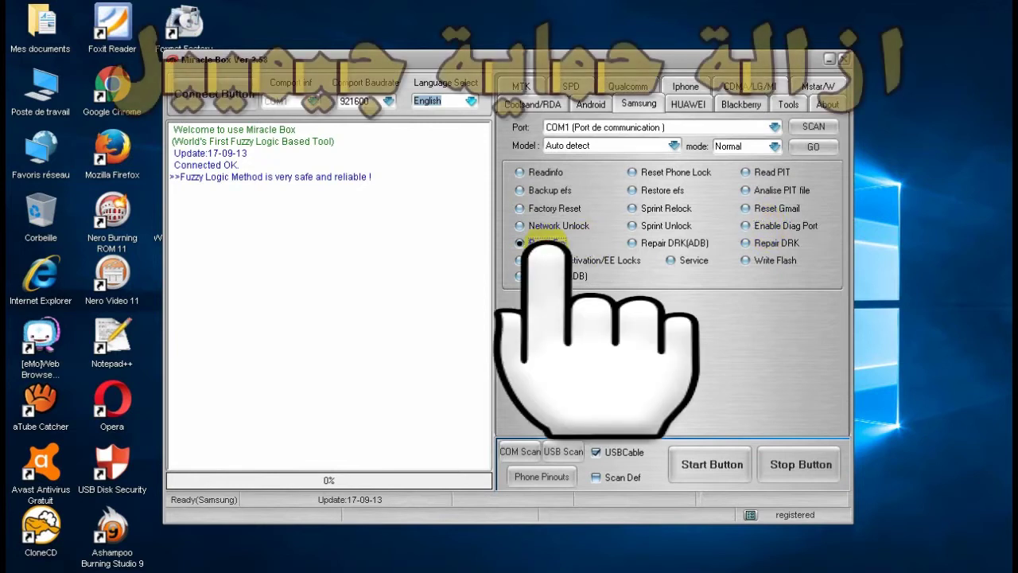
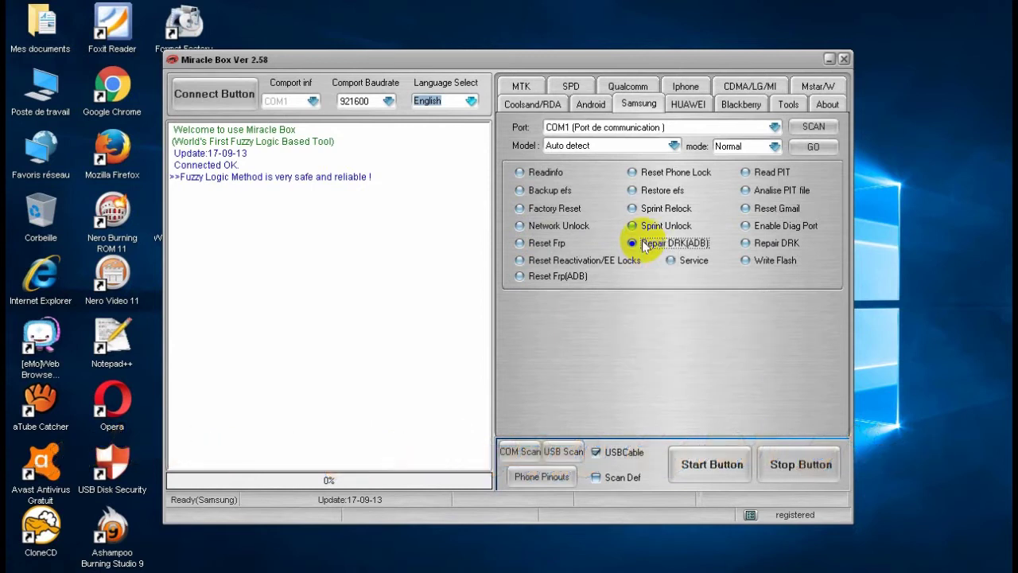
pyautogui.click(754, 243)
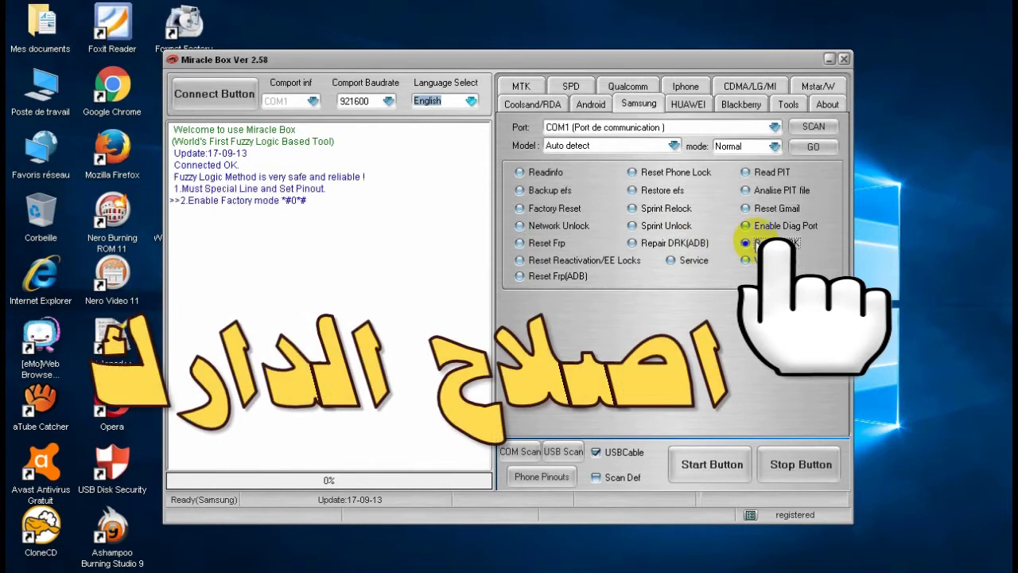
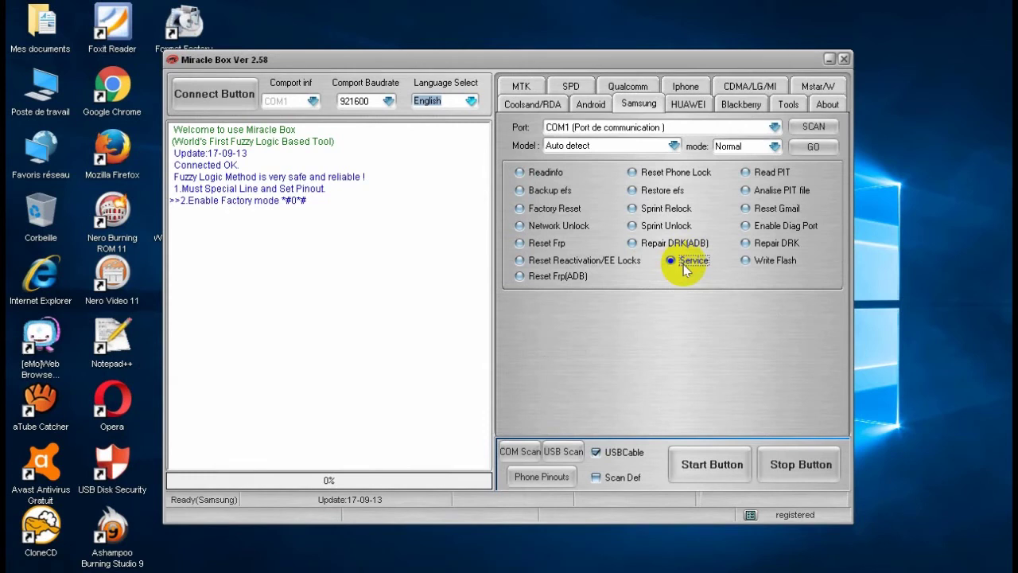
# Choose the Write Flash operation and enable the PIT file entry in its flash settings
pyautogui.click(773, 262)
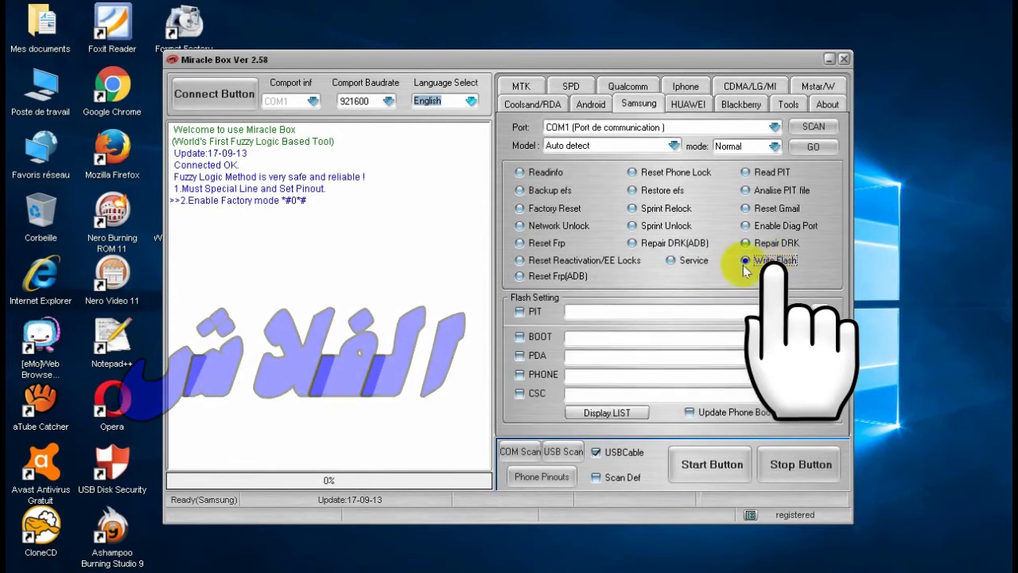
pyautogui.click(521, 312)
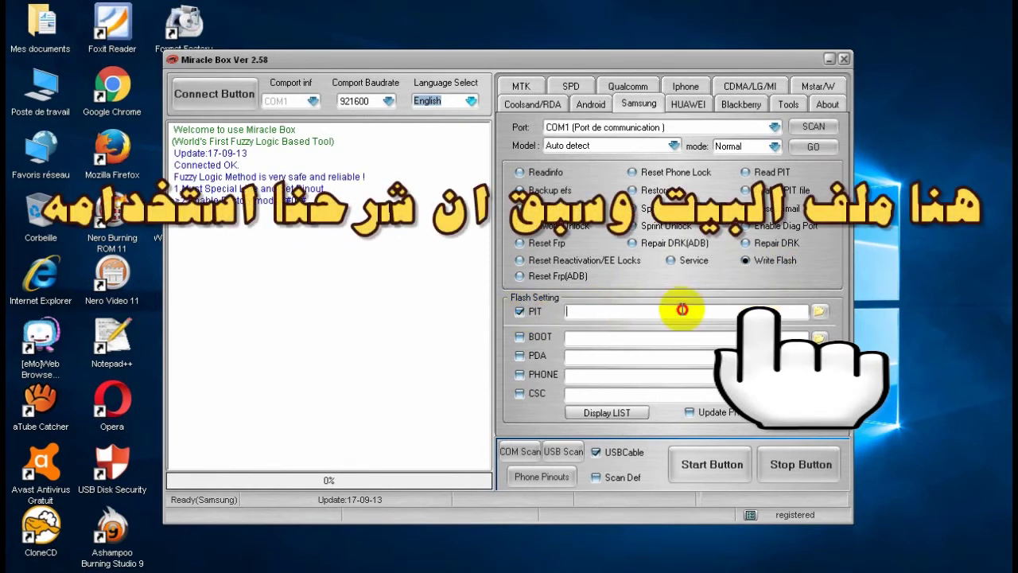
pyautogui.click(643, 306)
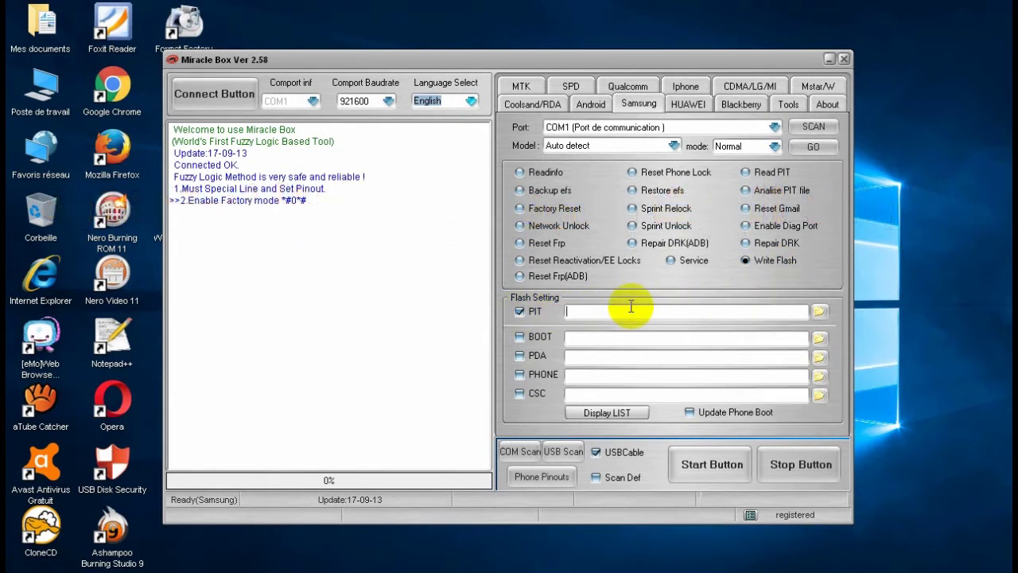
# Try to enable the BOOT and PDA file entries in the flash settings without loading any files
pyautogui.click(520, 339)
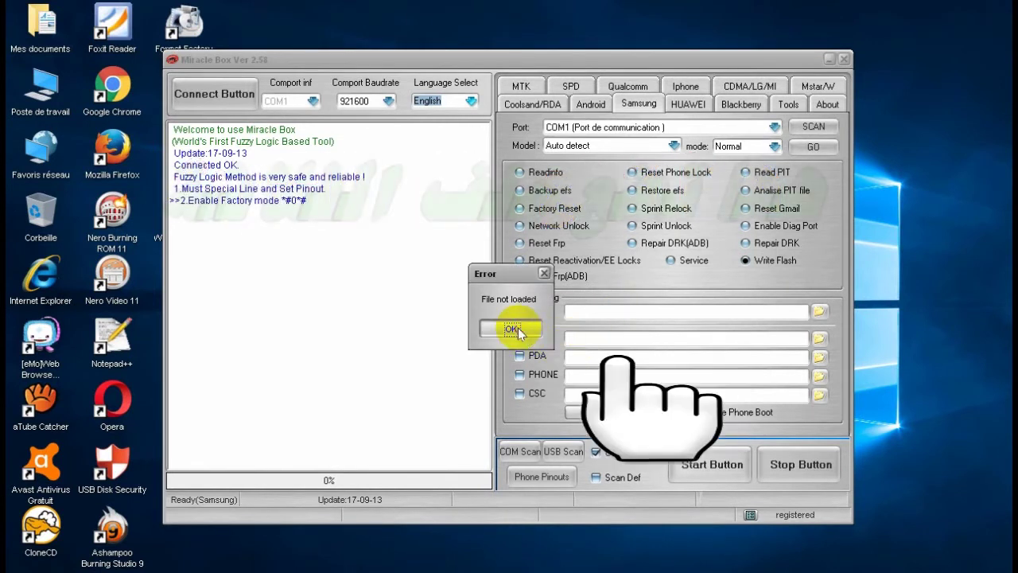
pyautogui.click(517, 327)
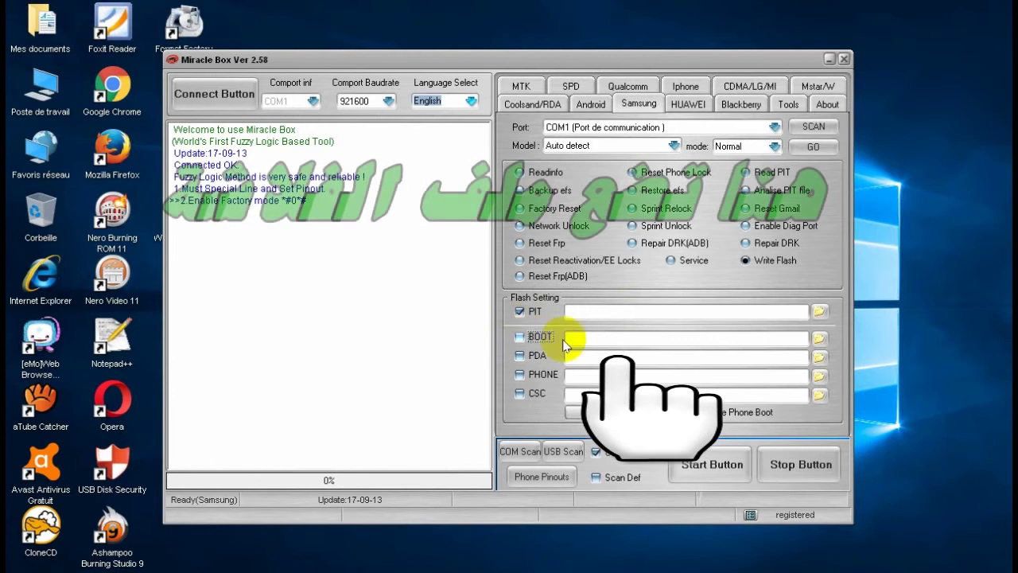
pyautogui.click(522, 339)
pyautogui.click(506, 329)
pyautogui.click(521, 356)
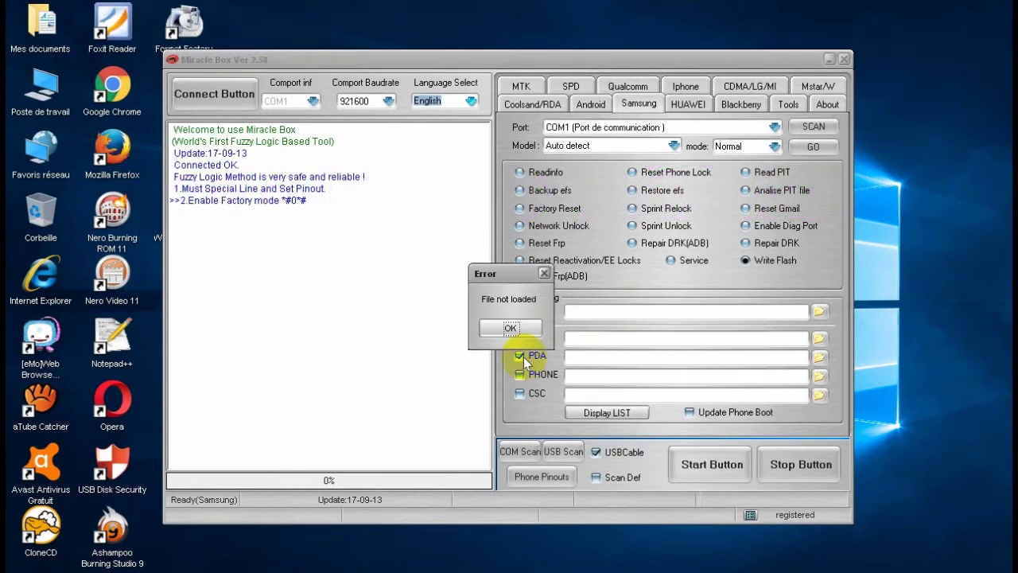
pyautogui.click(510, 328)
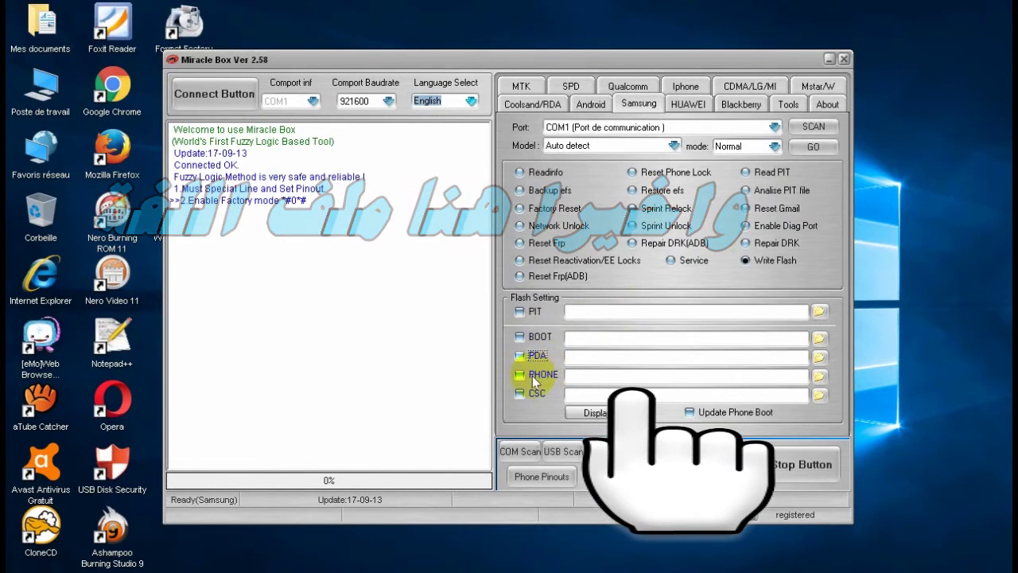
# Display the firmware file list from the Write Flash settings and close it
pyautogui.click(581, 396)
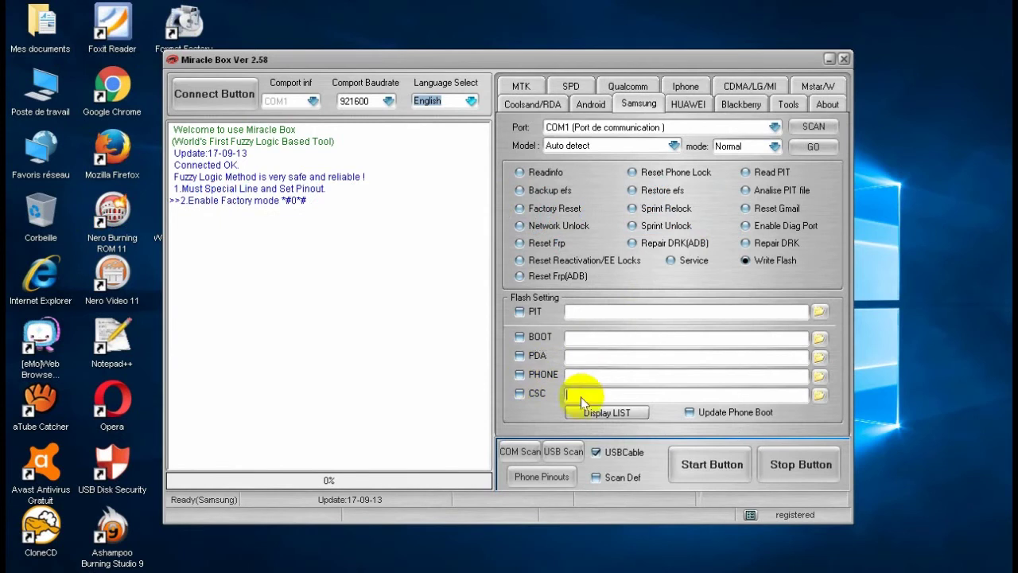
pyautogui.click(591, 414)
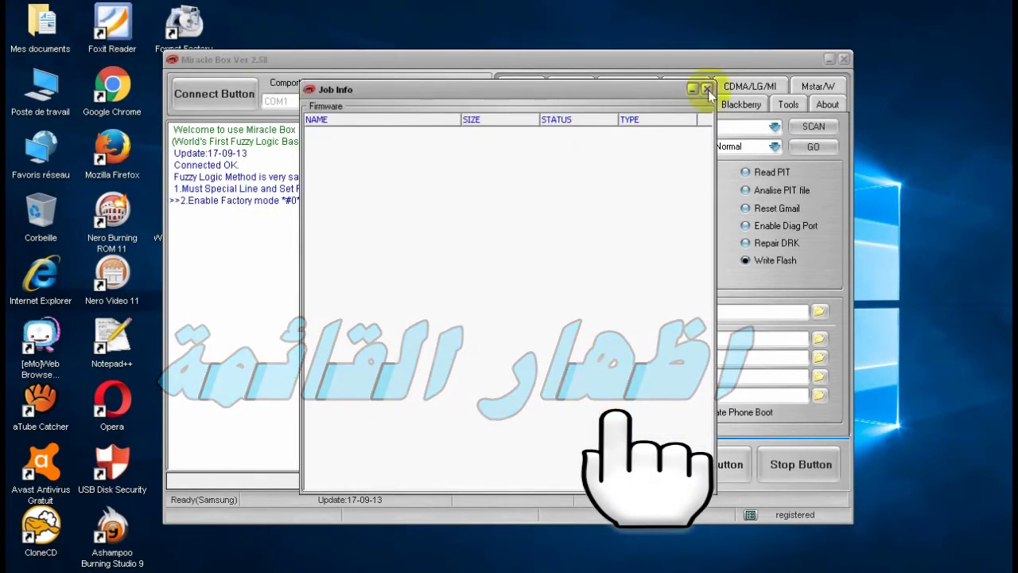
pyautogui.click(707, 89)
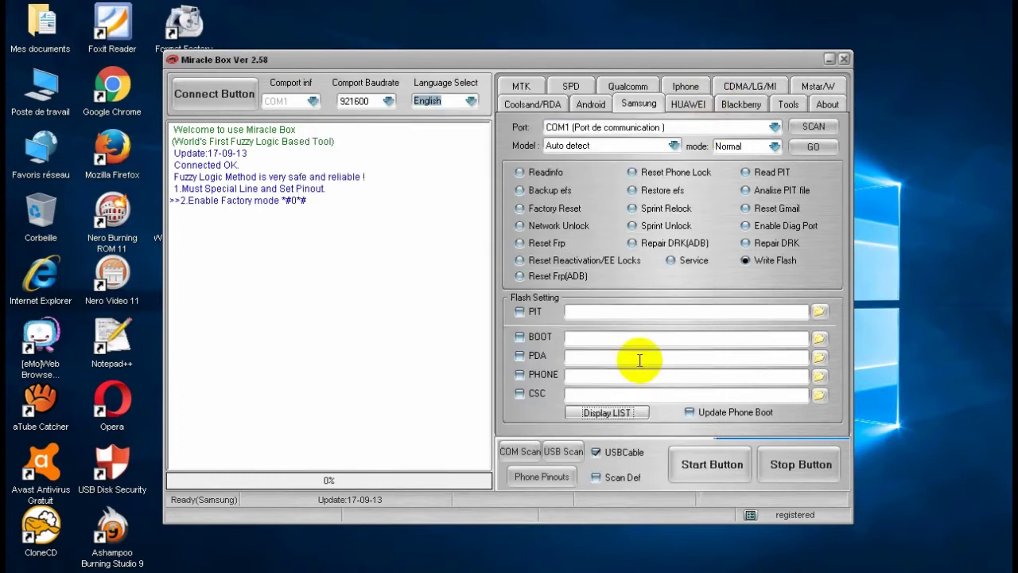
# Try the Update Phone Boot option and choose the Reset Frp(ADB) operation for Samsung
pyautogui.click(688, 412)
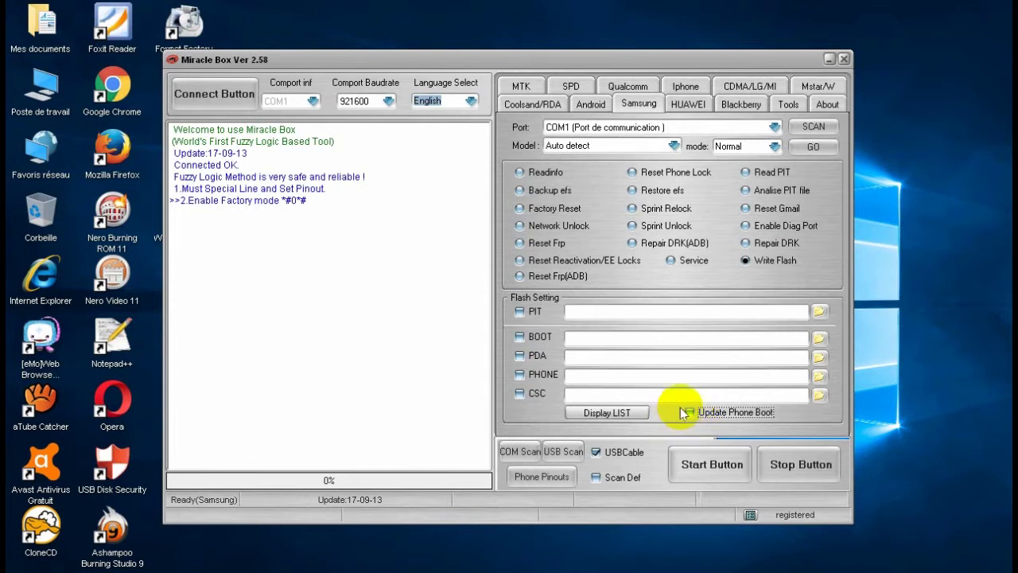
pyautogui.click(521, 276)
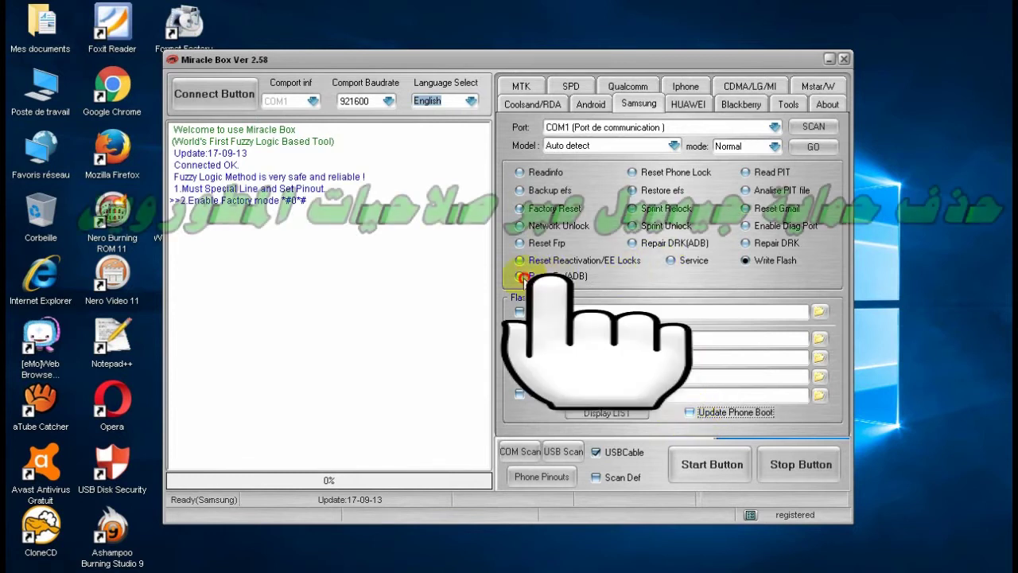
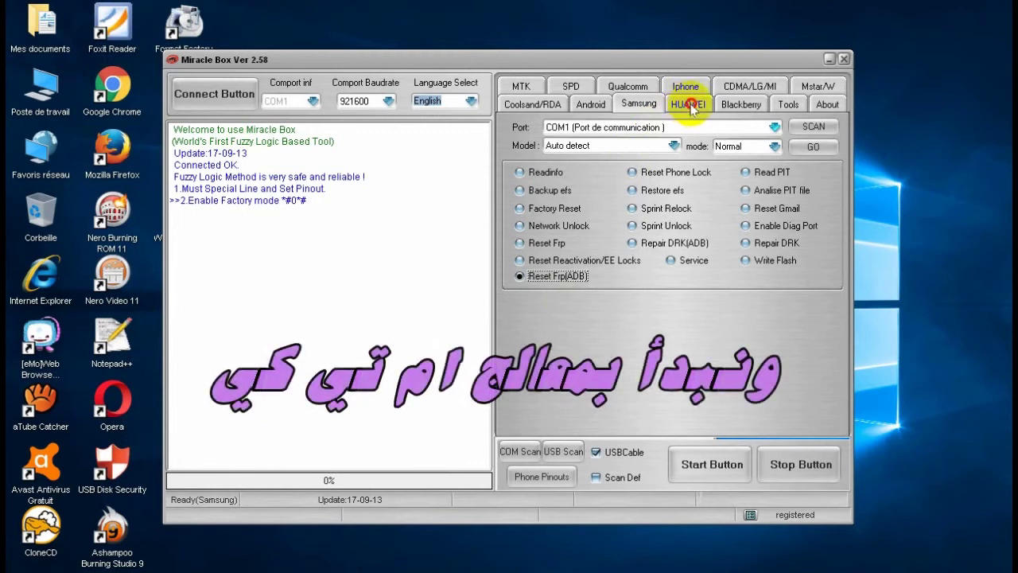
# Go through the Huawei MTK operations, Read Code(SIM) and Unlock(SIM)
pyautogui.click(689, 105)
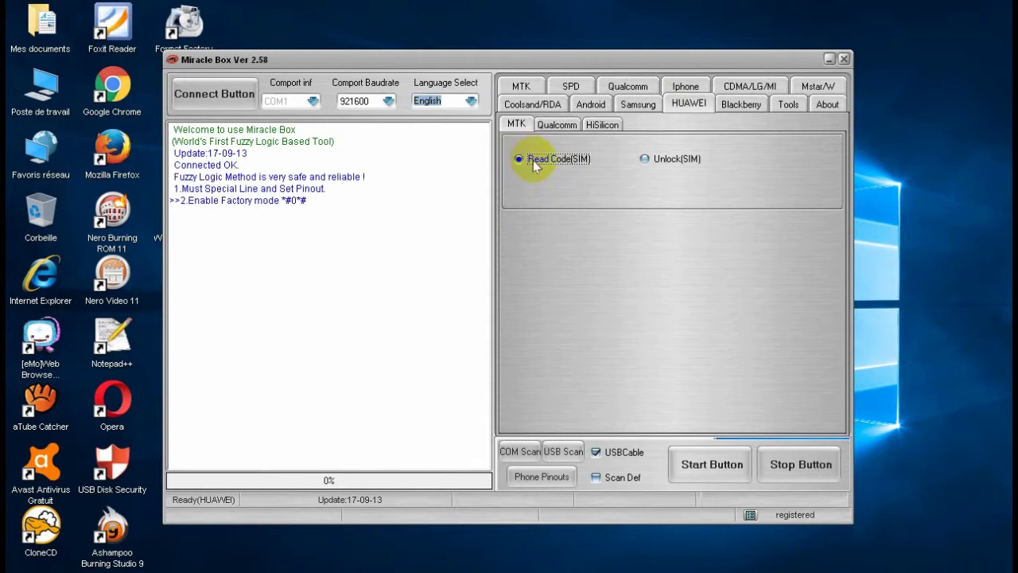
pyautogui.click(647, 160)
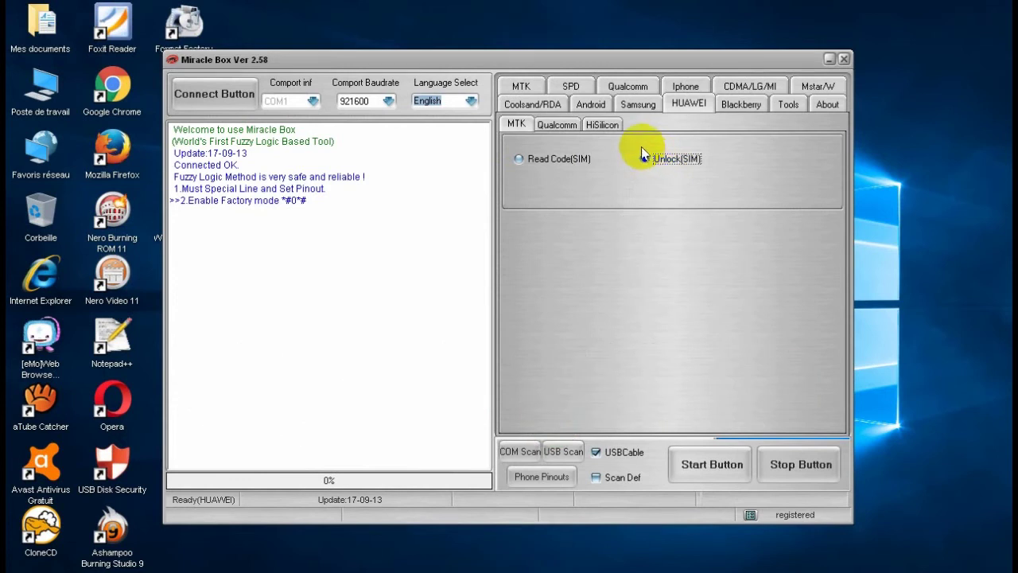
# Go through the Huawei Qualcomm operations in turn: Unlock, Read Security and Write Security
pyautogui.click(557, 125)
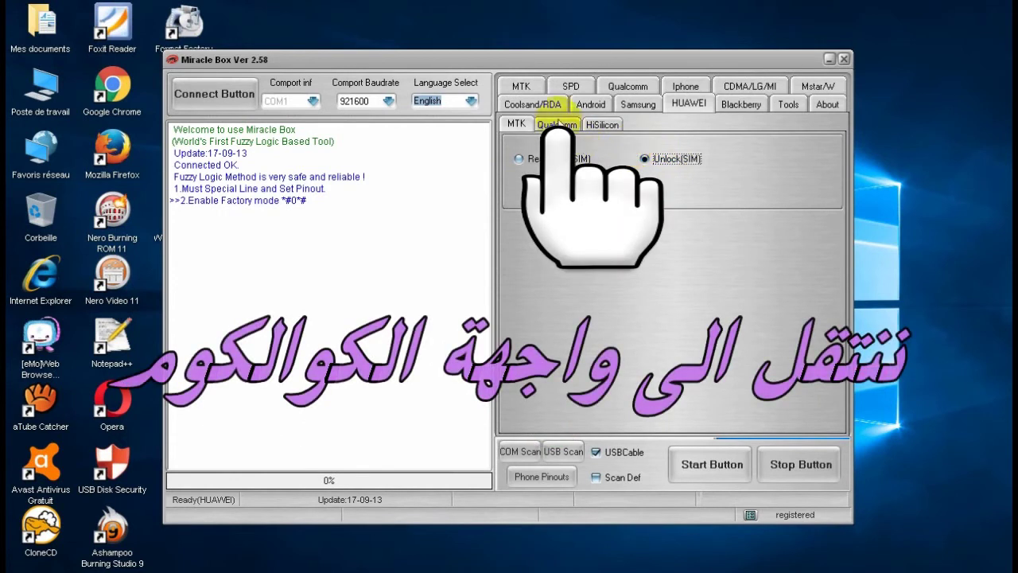
pyautogui.click(557, 125)
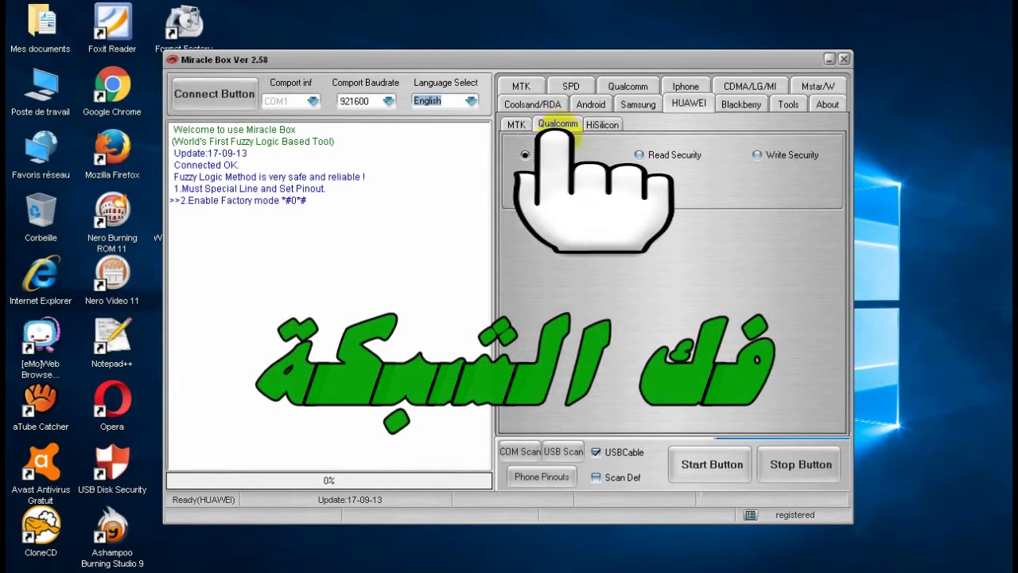
pyautogui.click(530, 156)
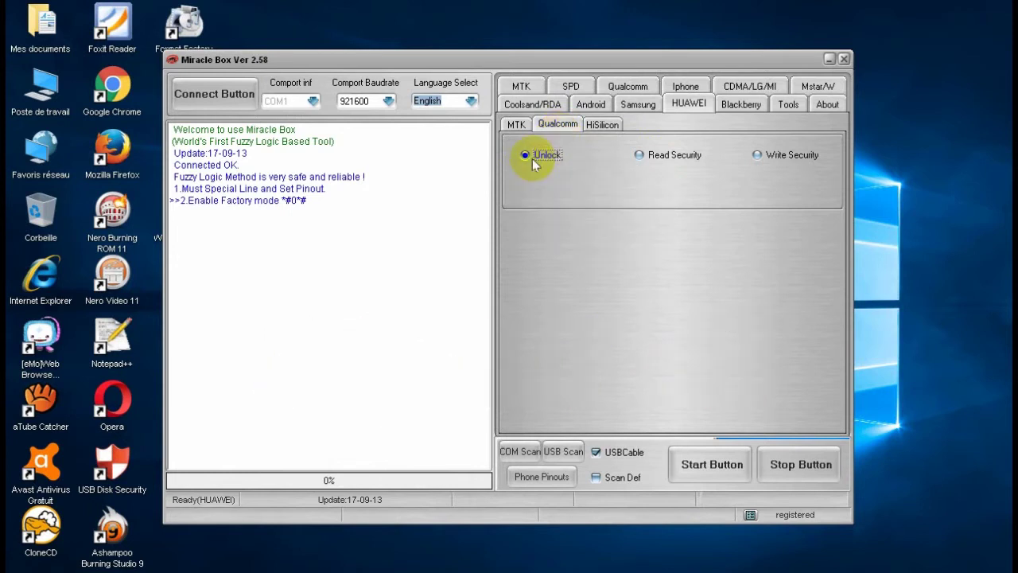
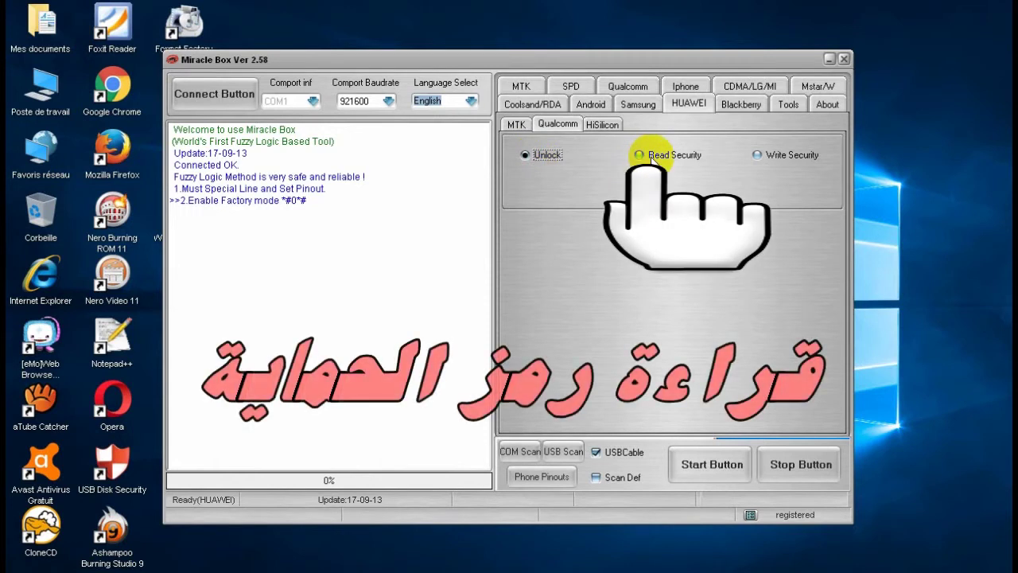
pyautogui.click(650, 156)
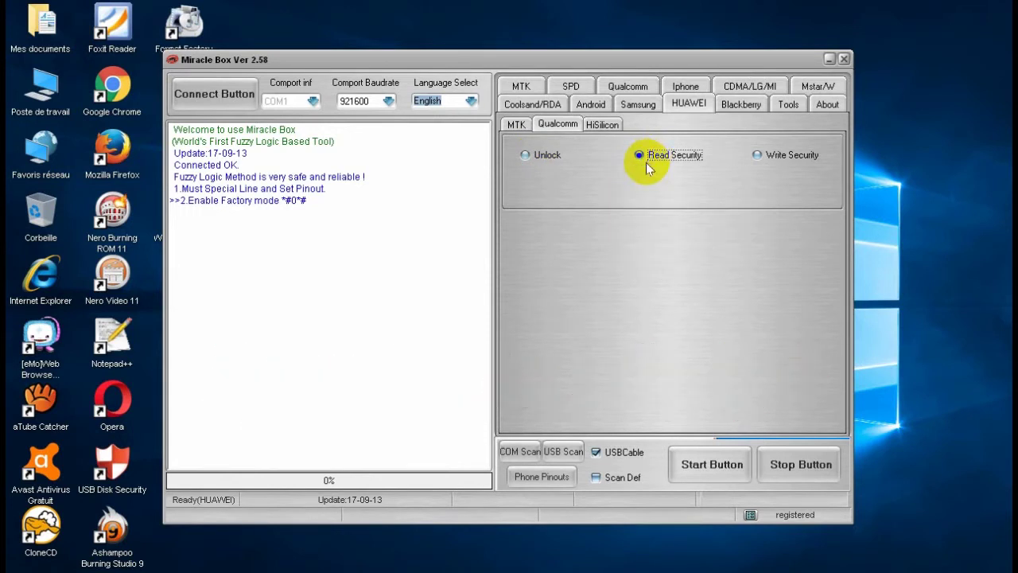
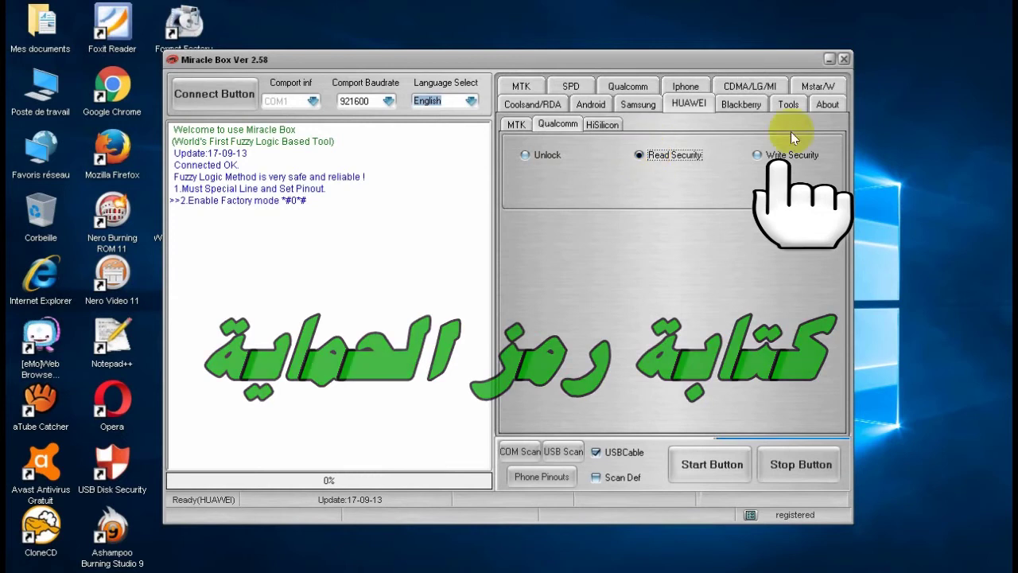
pyautogui.click(779, 155)
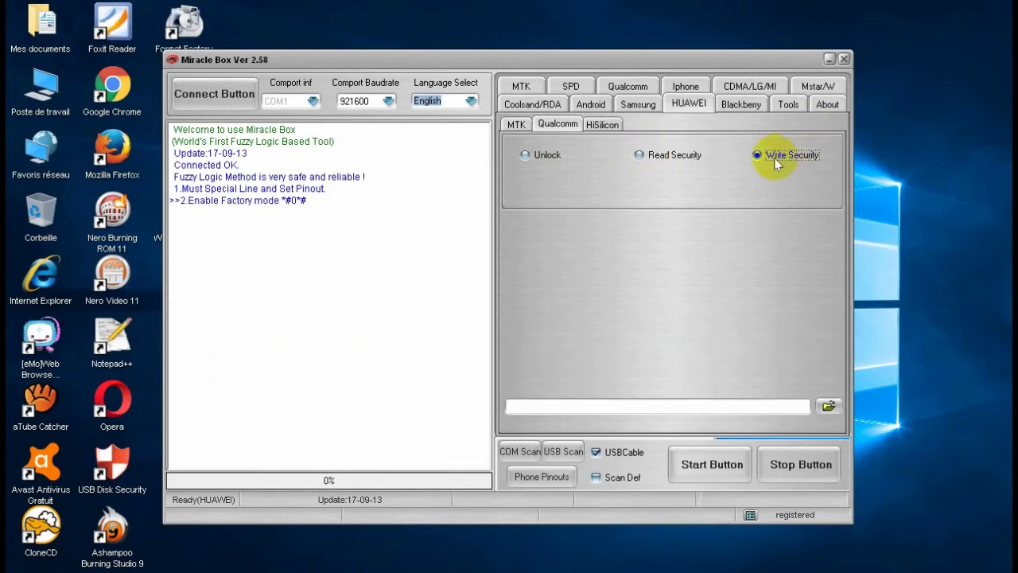
# Go through the NV operations for Huawei HiSilicon, first Read NV and after it Write NV
pyautogui.click(603, 125)
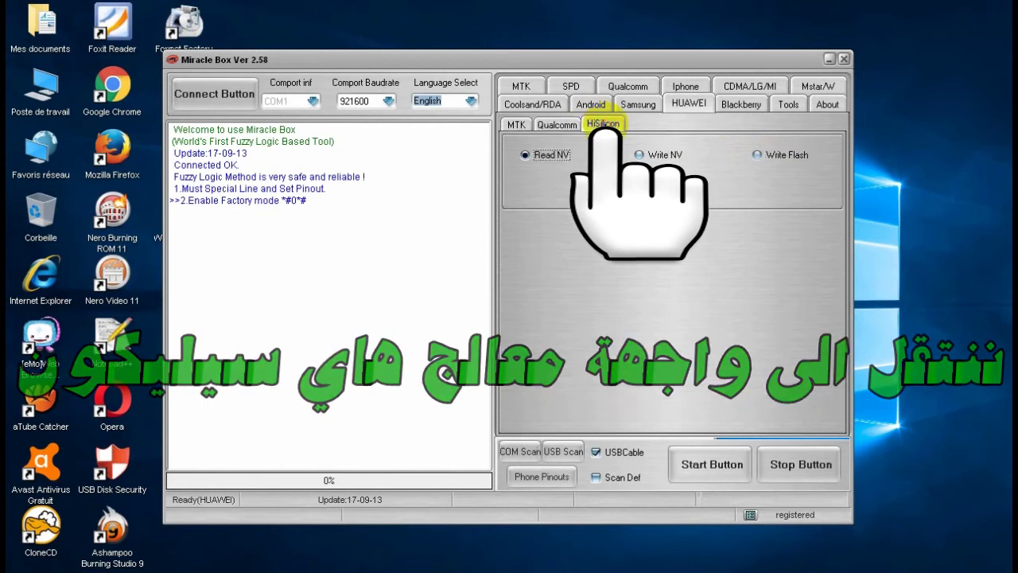
pyautogui.click(549, 157)
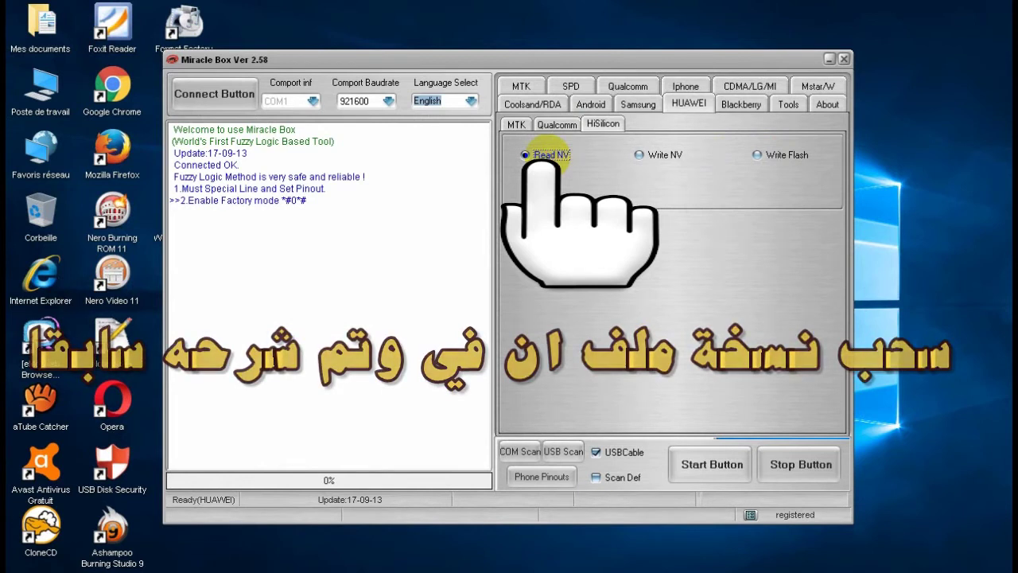
pyautogui.click(672, 156)
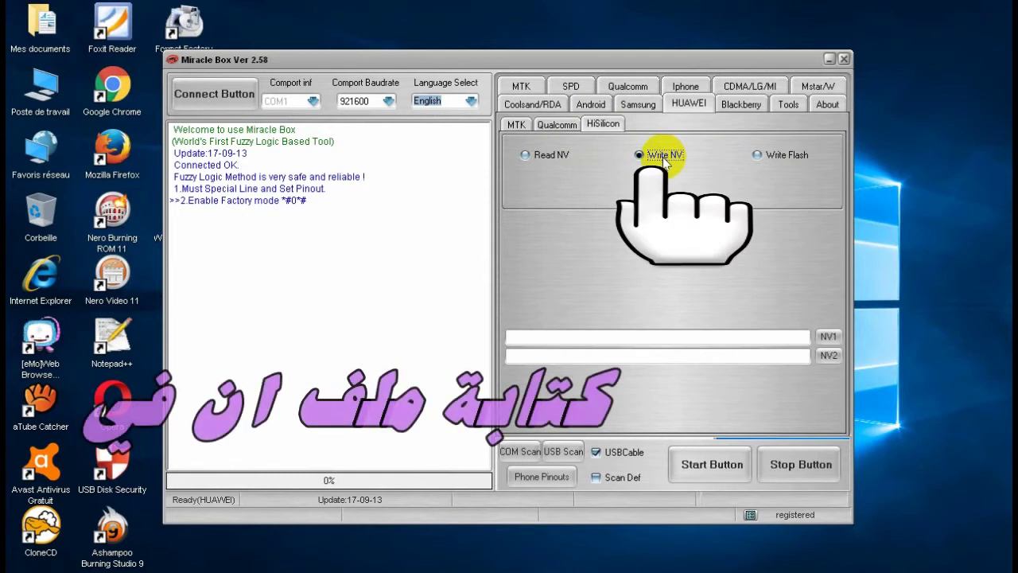
# Browse for an NV1 file without loading one, and choose the HiSilicon Write Flash operation
pyautogui.click(829, 337)
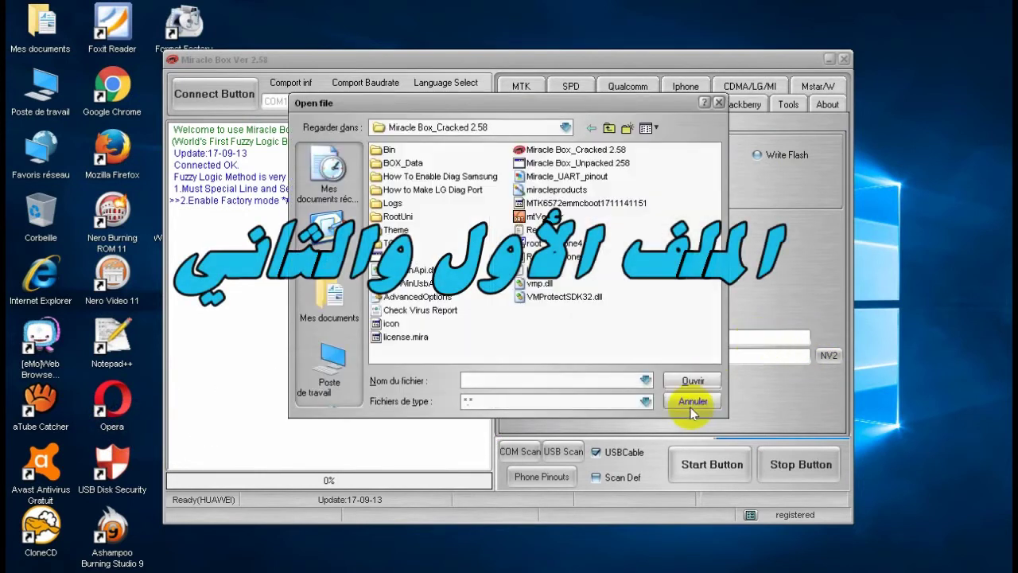
pyautogui.click(688, 401)
pyautogui.click(639, 375)
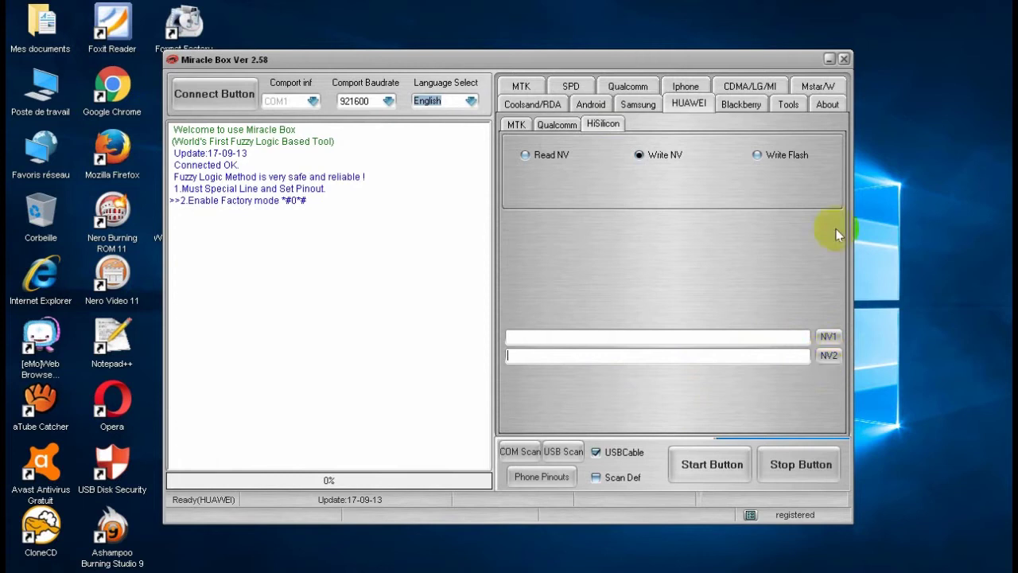
pyautogui.click(782, 154)
pyautogui.click(785, 157)
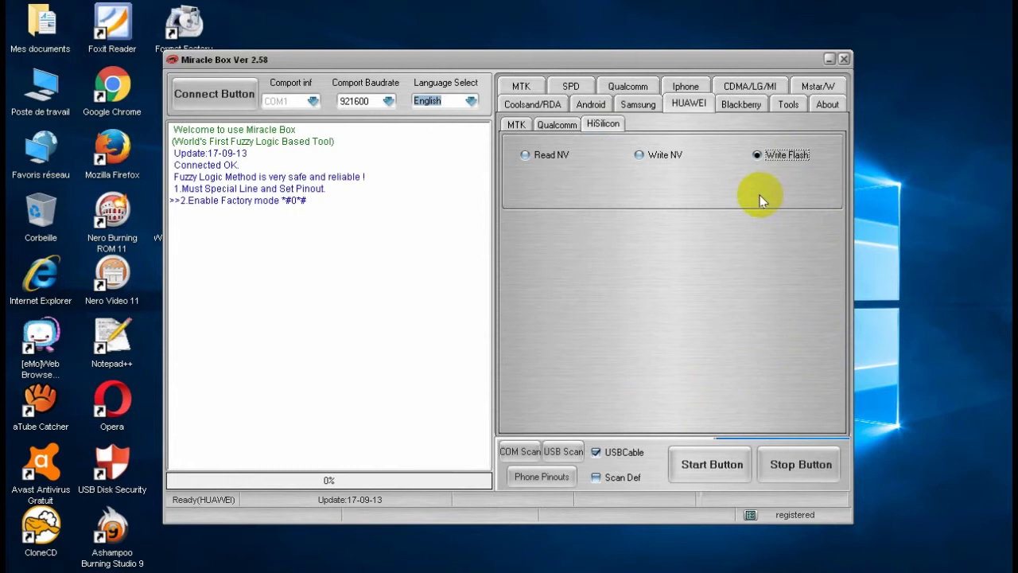
# Go through the Blackberry MFI, SFI and APP flashing fields, browsing for an MFI file without loading one
pyautogui.click(740, 103)
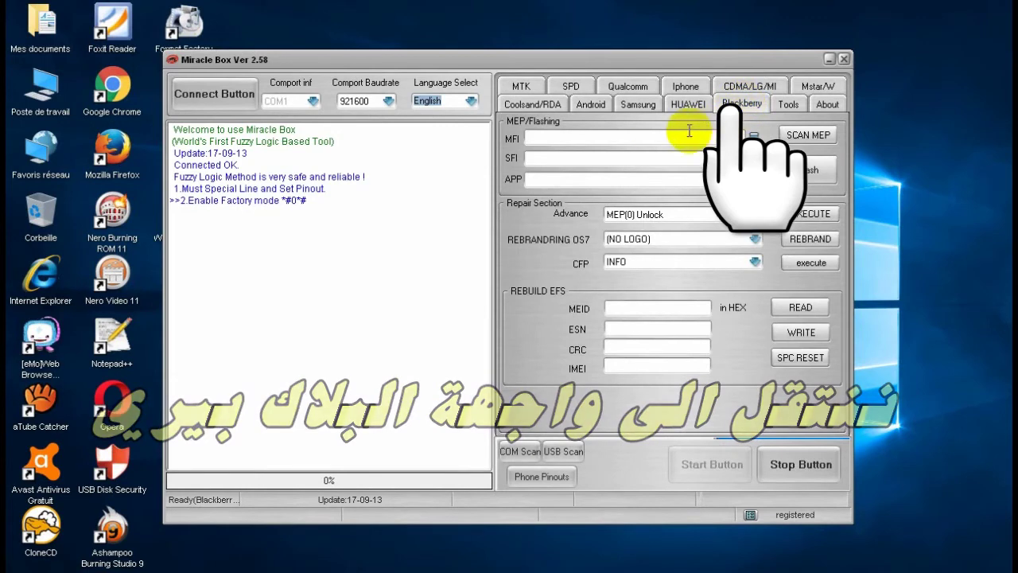
pyautogui.click(636, 136)
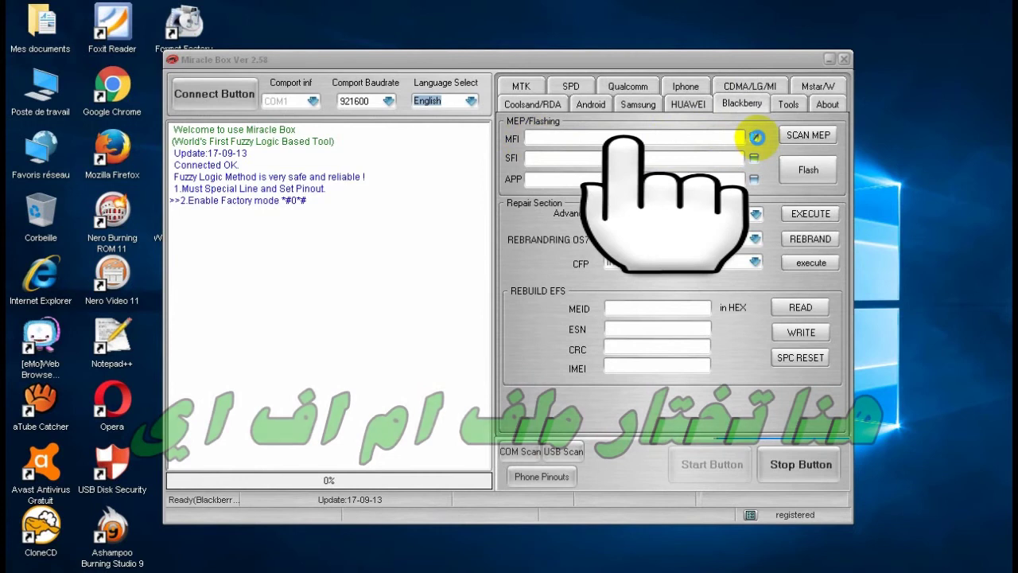
pyautogui.click(756, 136)
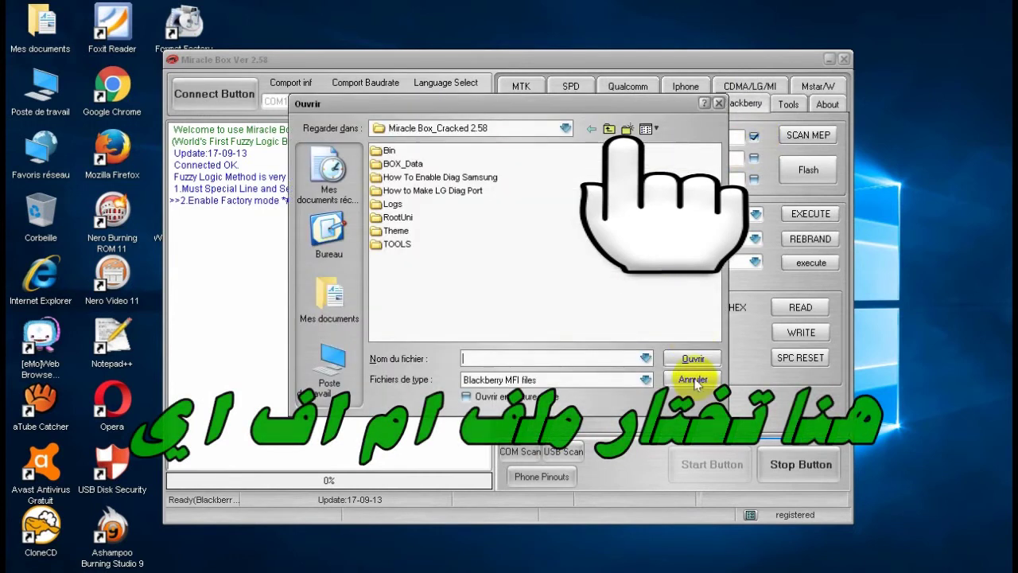
pyautogui.click(693, 381)
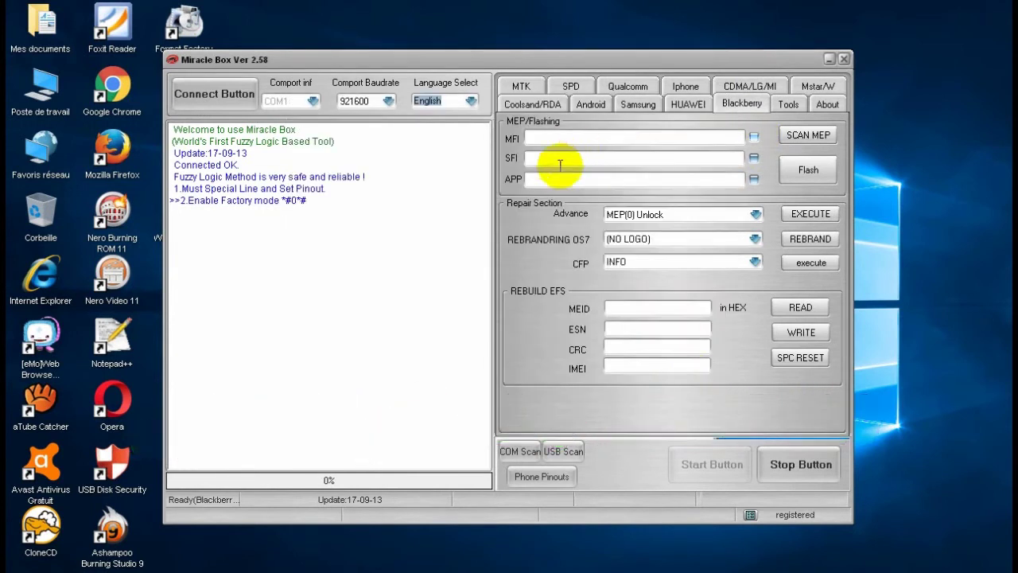
pyautogui.click(542, 157)
pyautogui.click(570, 179)
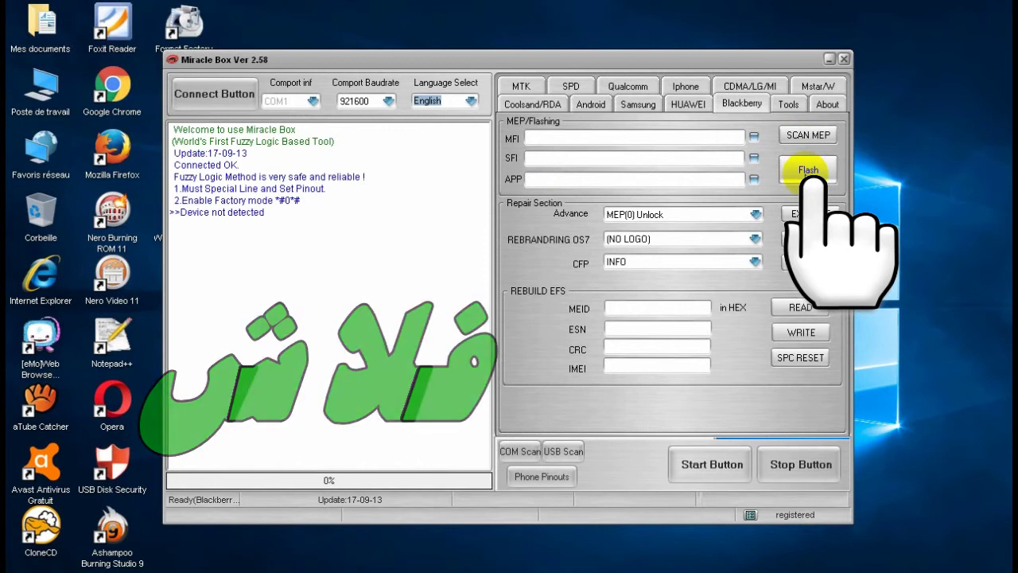
# Go through the Blackberry advanced repair options Cal Mode Repair, AutoLcd Setting and De-Branding (no logo)
pyautogui.click(754, 214)
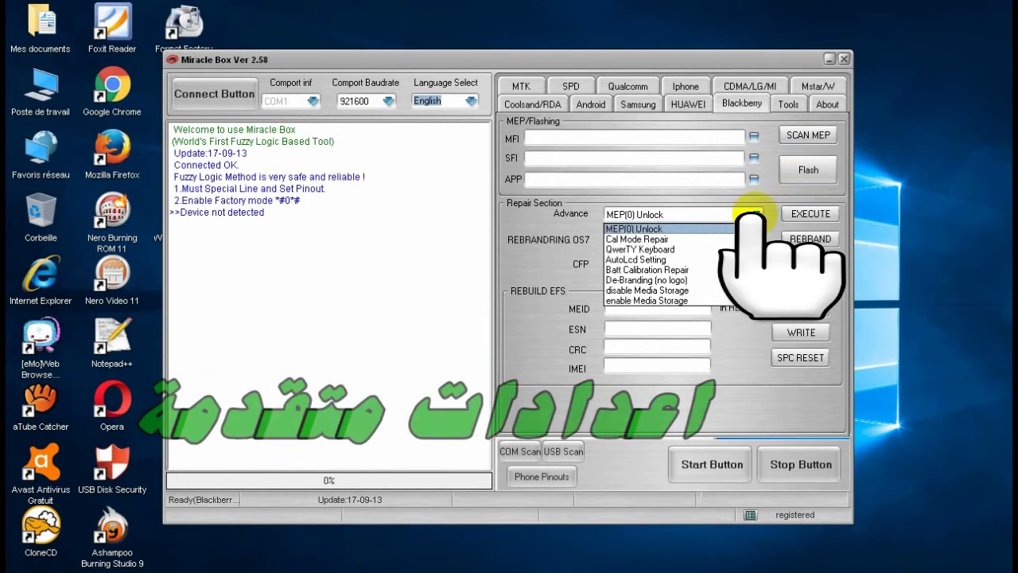
pyautogui.click(711, 239)
pyautogui.click(751, 214)
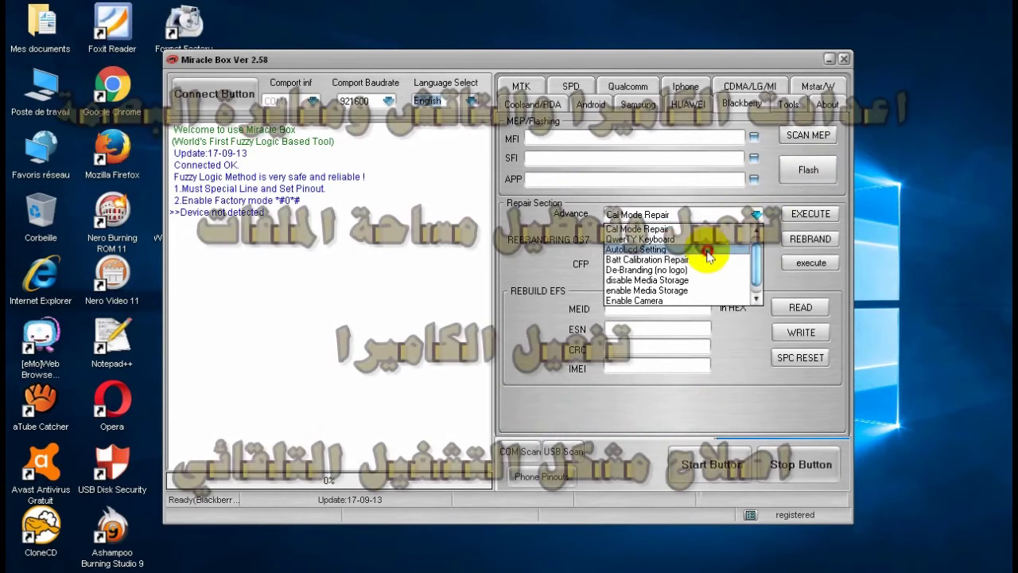
pyautogui.click(709, 249)
pyautogui.click(716, 214)
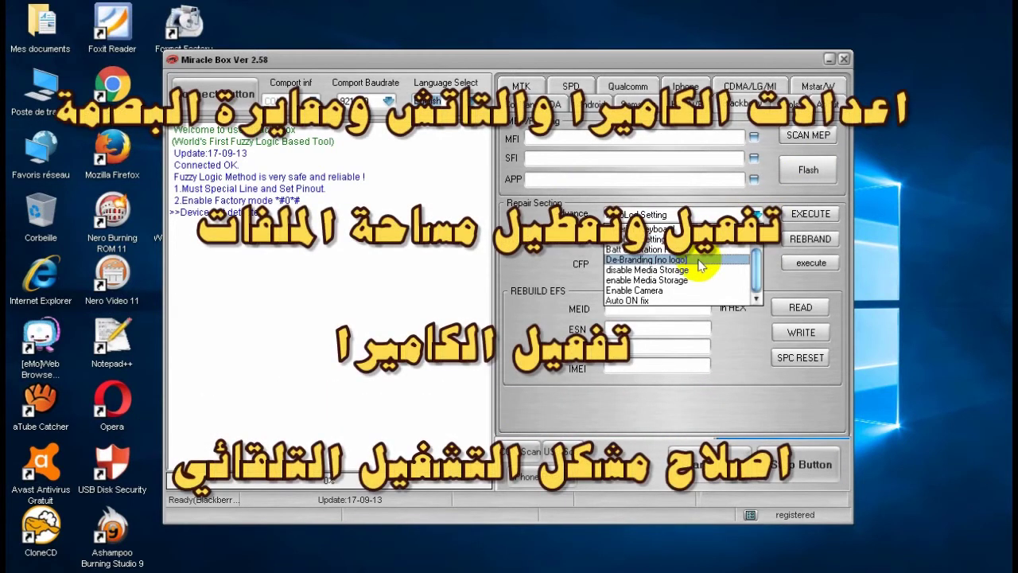
pyautogui.click(703, 262)
# Go through the Blackberry advanced repair options disable Media Storage and enable Media Storage
pyautogui.click(720, 214)
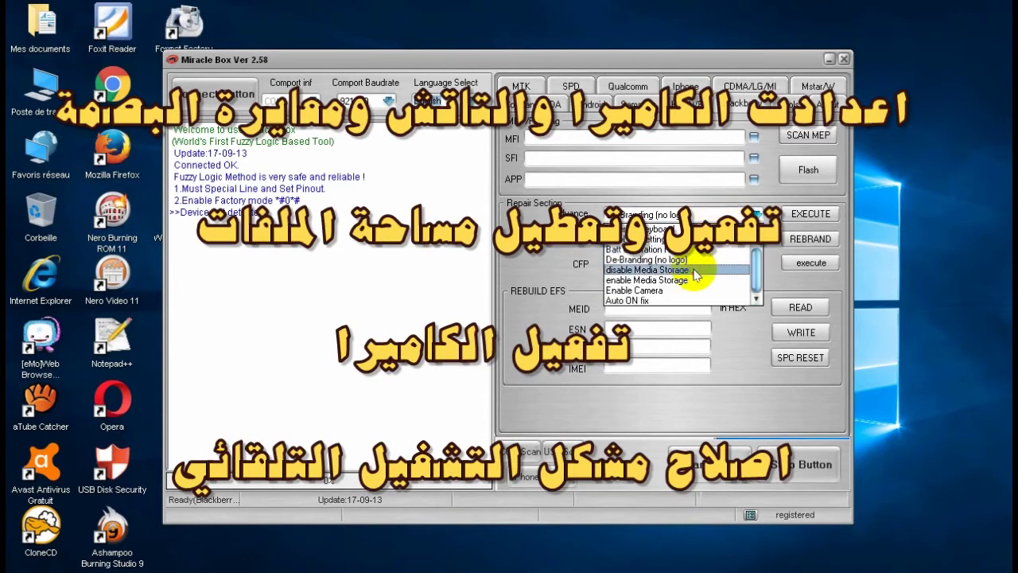
pyautogui.click(676, 270)
pyautogui.click(752, 214)
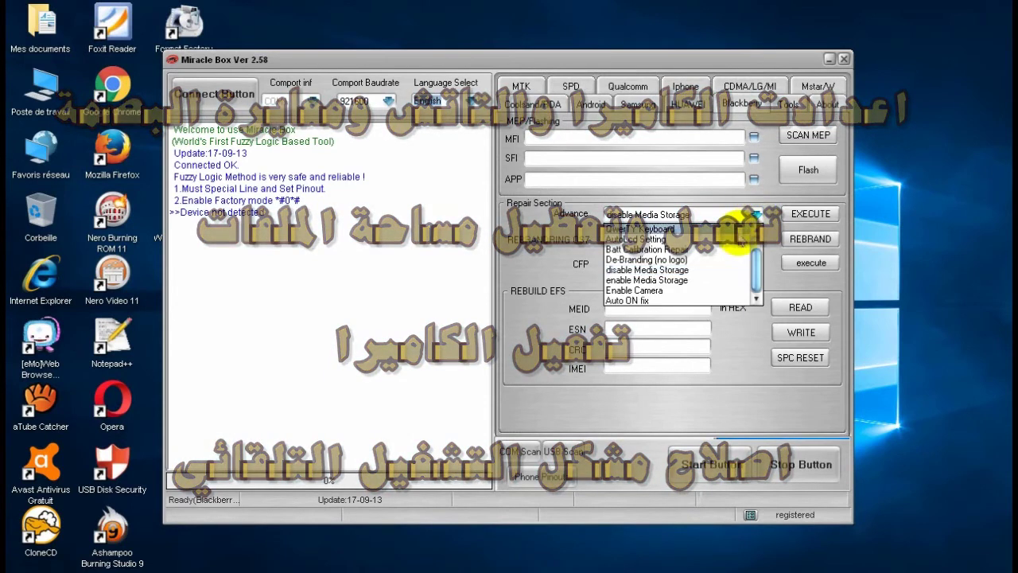
pyautogui.click(704, 280)
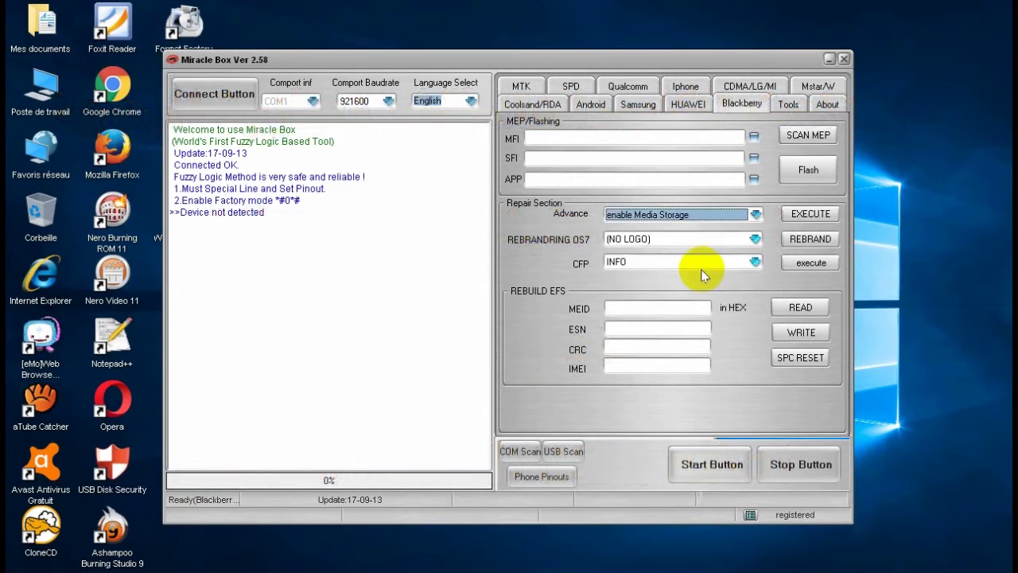
# Go through the advanced repair options Enable Camera and Auto ON fix, then execute Auto ON fix and stop the operation
pyautogui.click(724, 214)
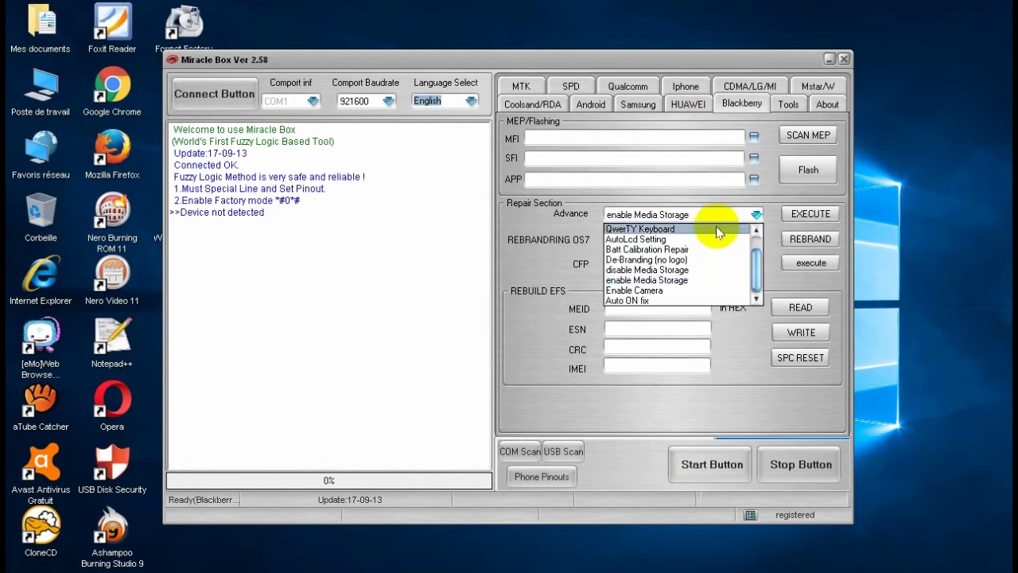
pyautogui.click(690, 291)
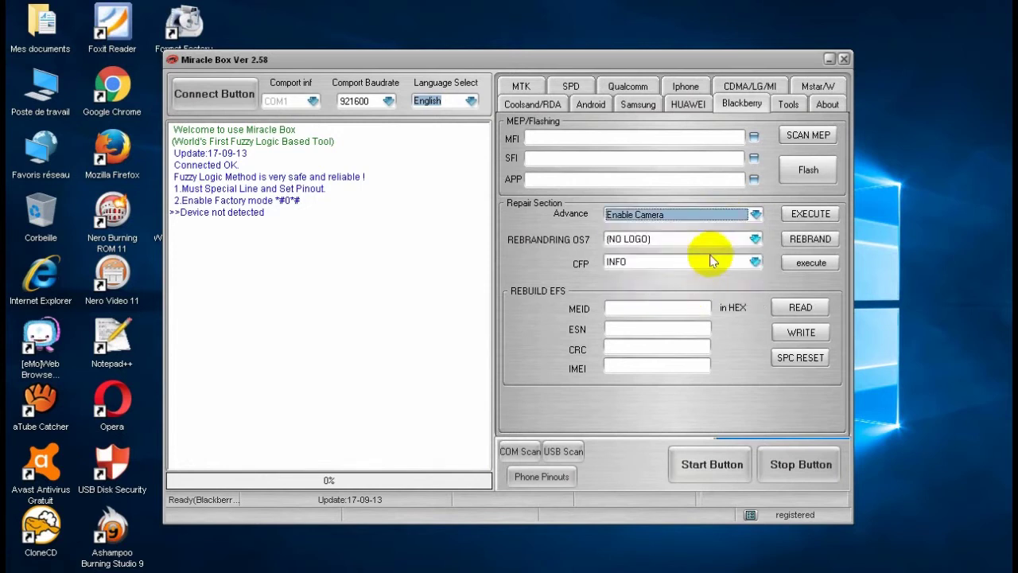
pyautogui.click(744, 216)
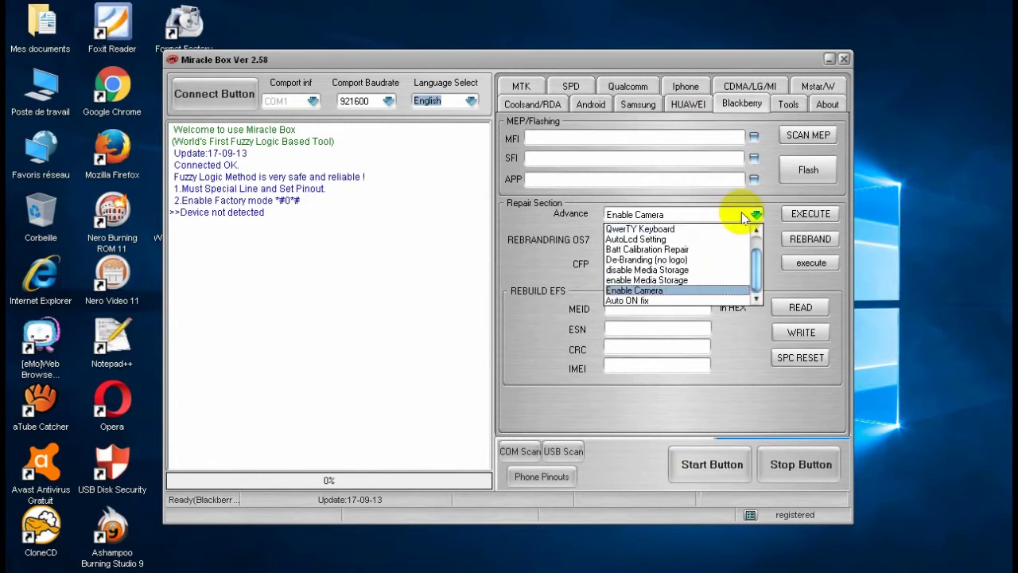
pyautogui.click(692, 302)
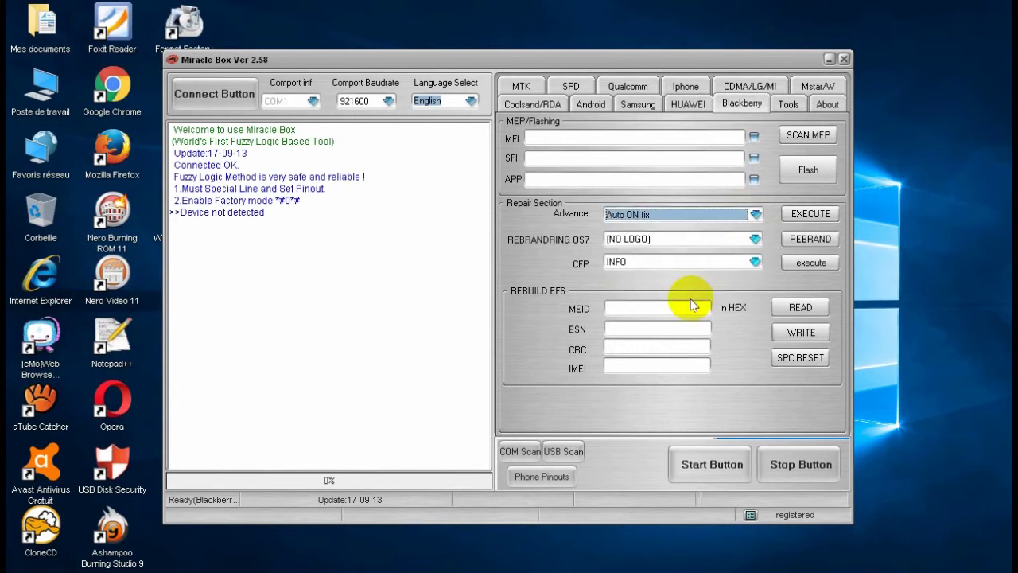
pyautogui.click(810, 214)
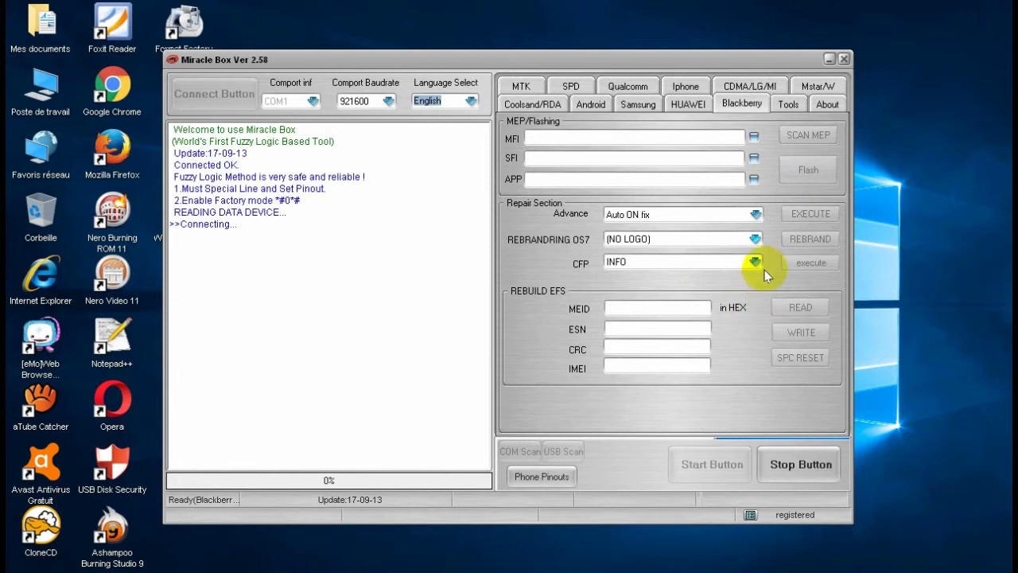
pyautogui.click(775, 460)
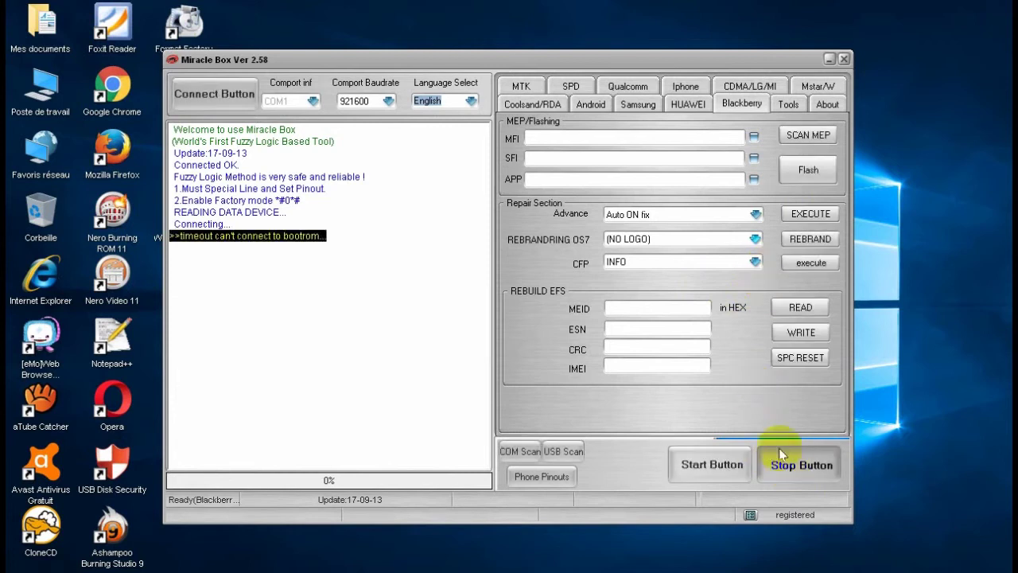
# Go through the OS7 rebranding options Blackberry (2G,3G,2G3G), Rogers (2G,3G-H+,2G3G-H+) and T-mobile (2G,2G3G-4G)
pyautogui.click(755, 238)
pyautogui.click(739, 263)
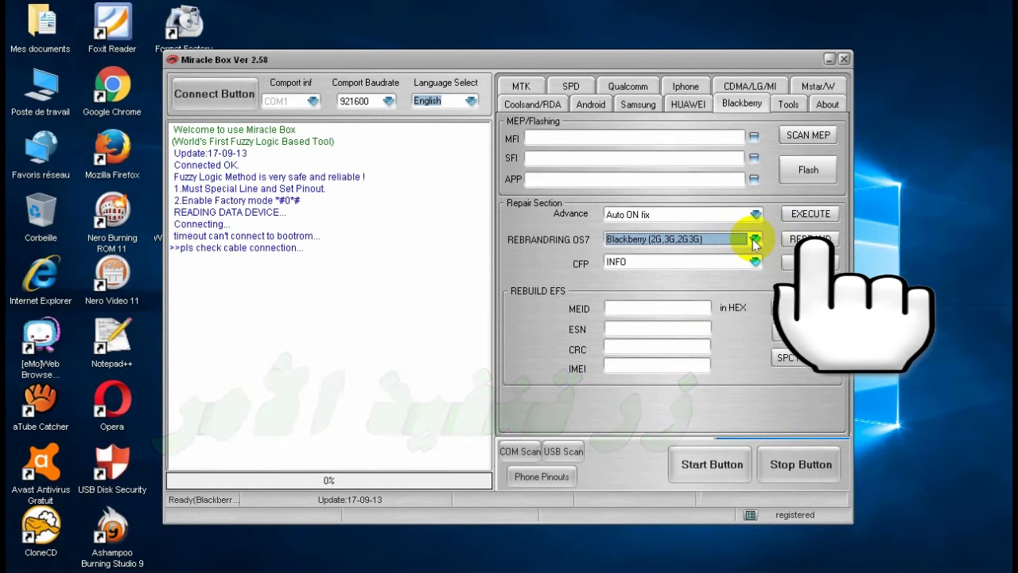
pyautogui.click(754, 240)
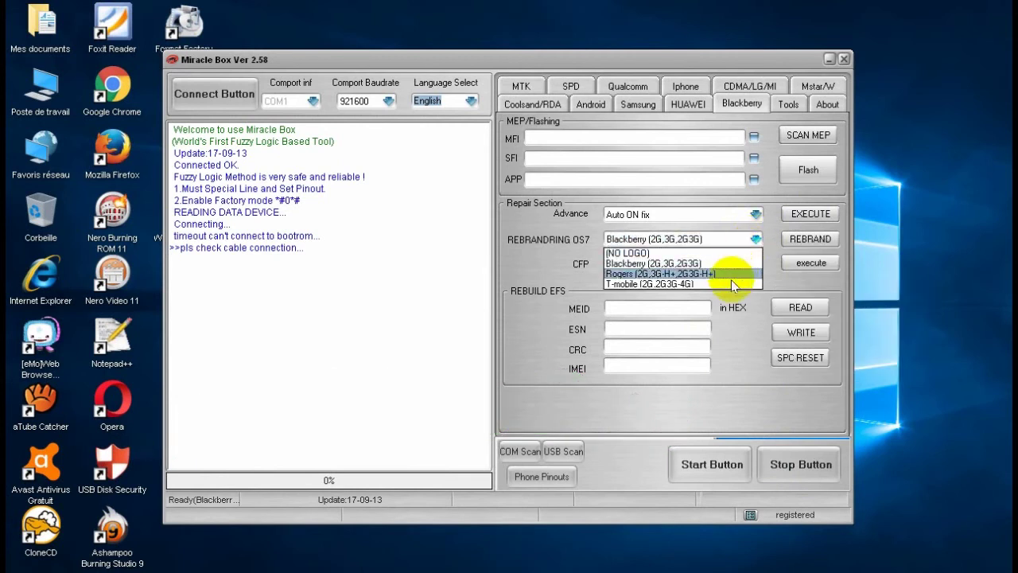
pyautogui.click(731, 276)
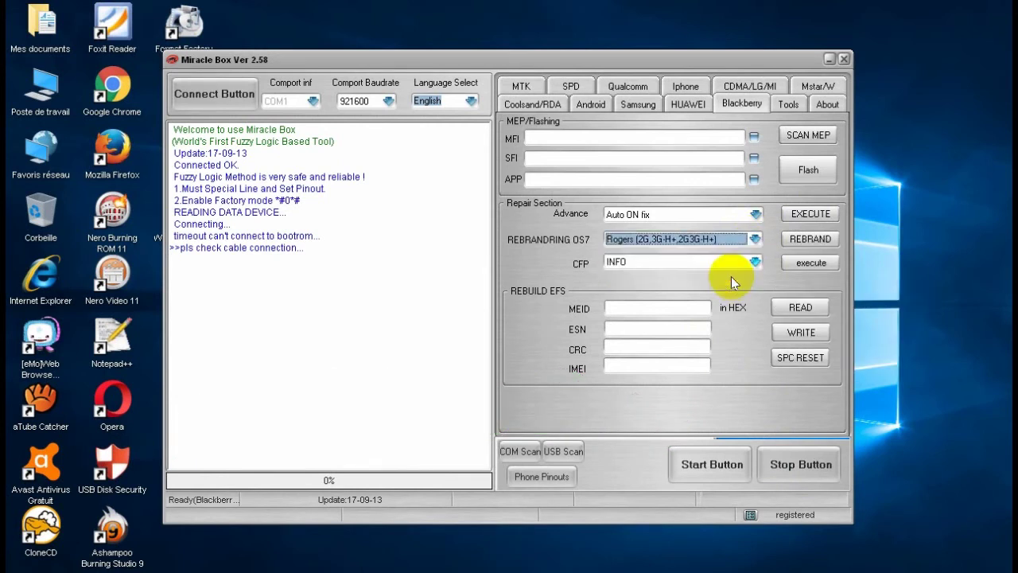
pyautogui.click(755, 240)
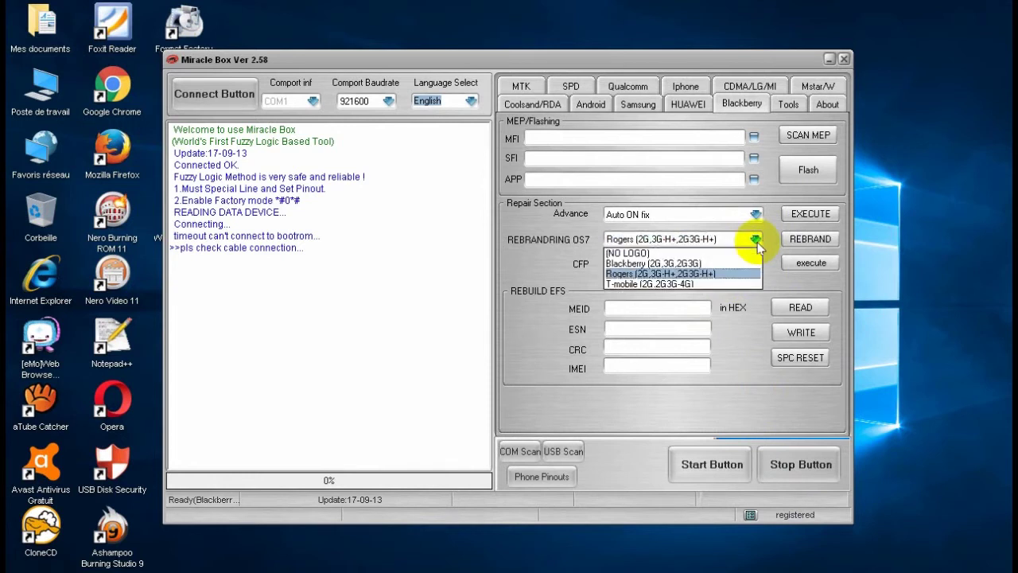
pyautogui.click(734, 283)
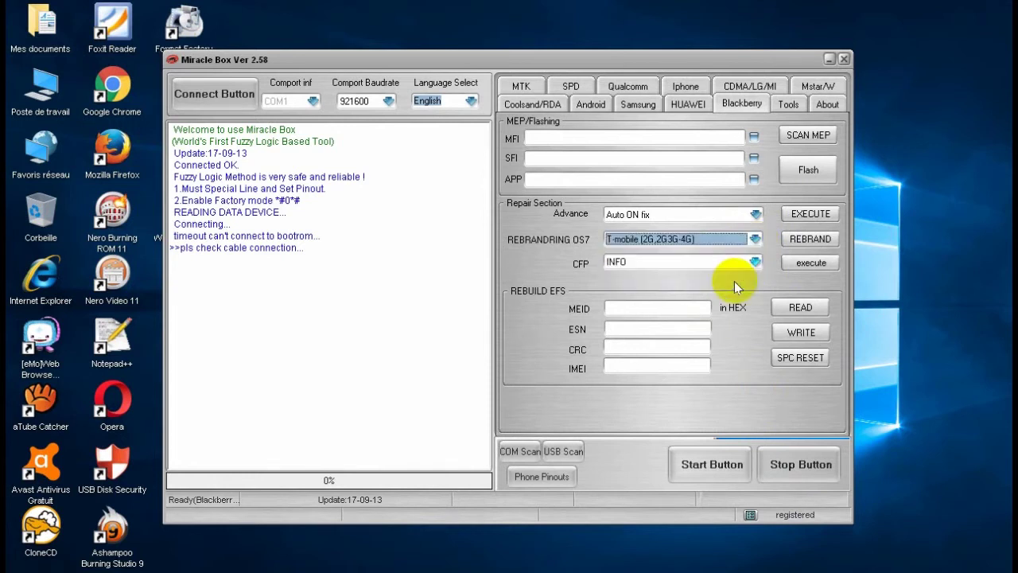
# Set the OS7 rebranding to (NO LOGO), run the rebrand and stop the operation
pyautogui.click(746, 240)
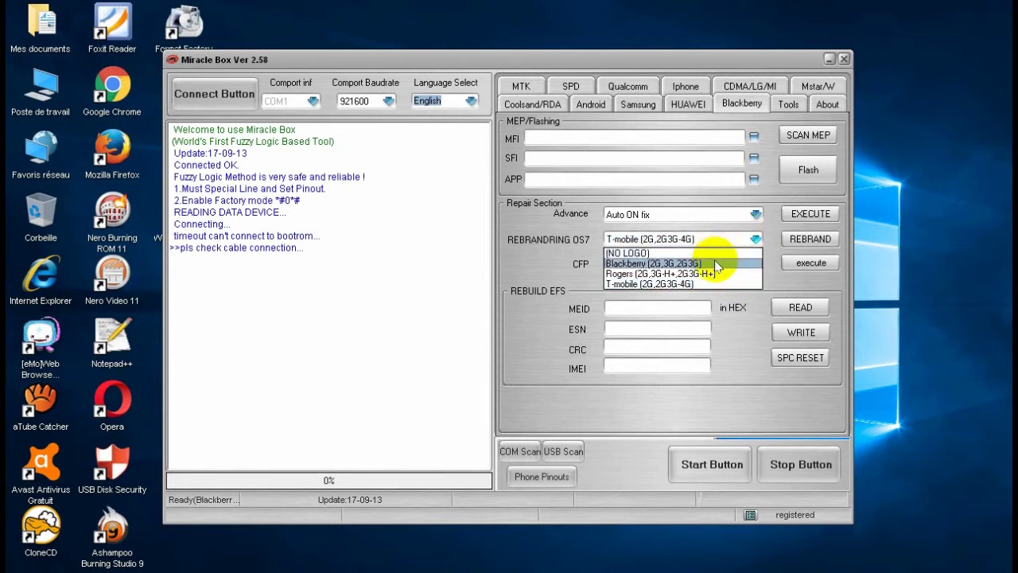
pyautogui.click(716, 254)
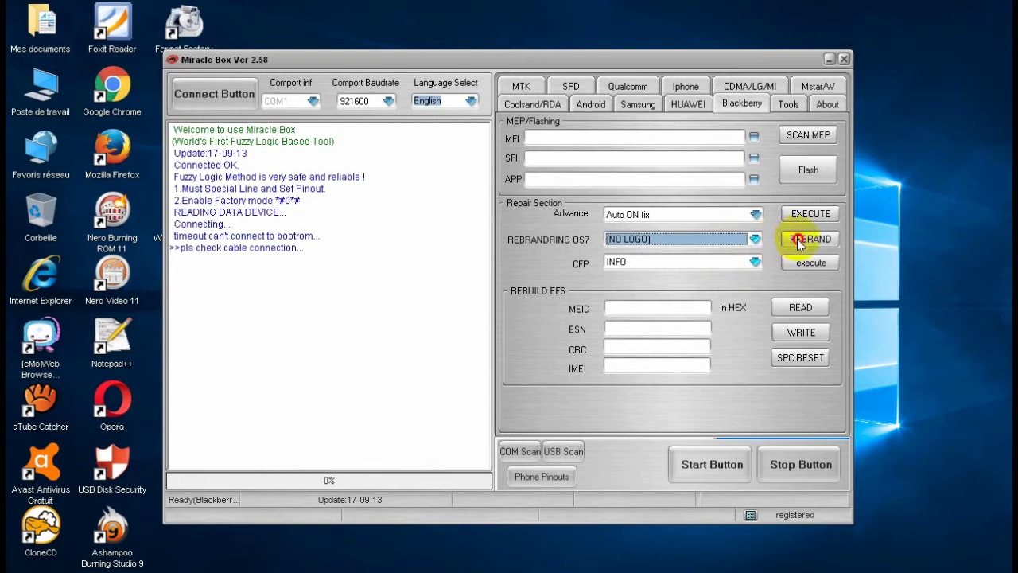
pyautogui.click(798, 241)
pyautogui.click(804, 464)
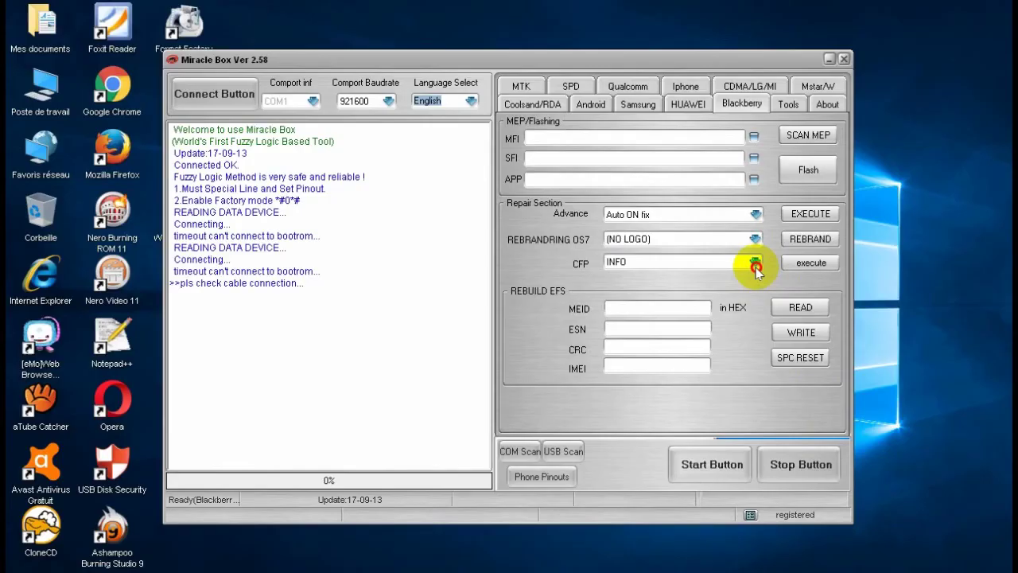
# Go through the CFP erase operations WIPE, ERASE NAND FAT and ERASE MODEMEFS
pyautogui.click(752, 263)
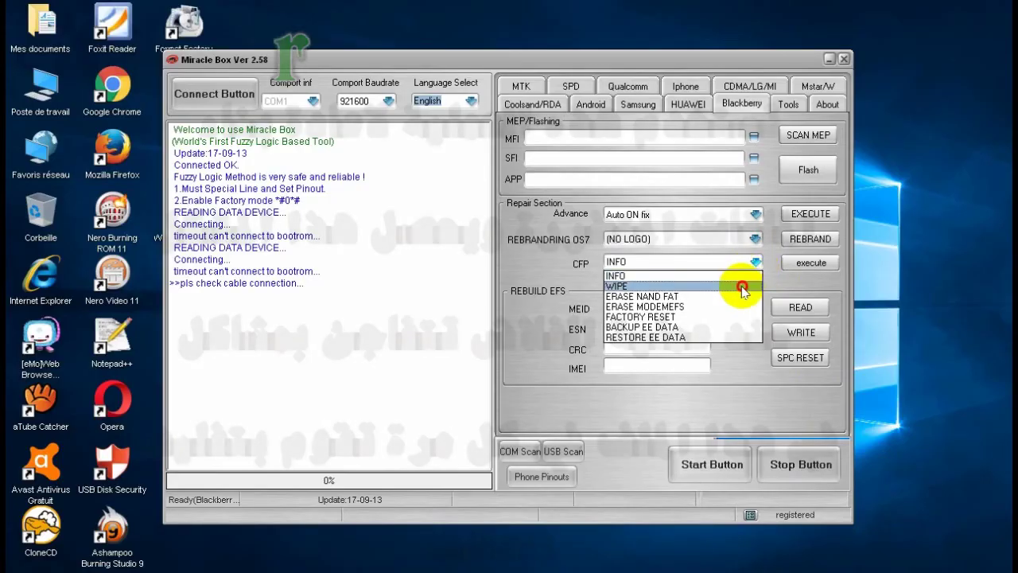
pyautogui.click(740, 283)
pyautogui.click(751, 264)
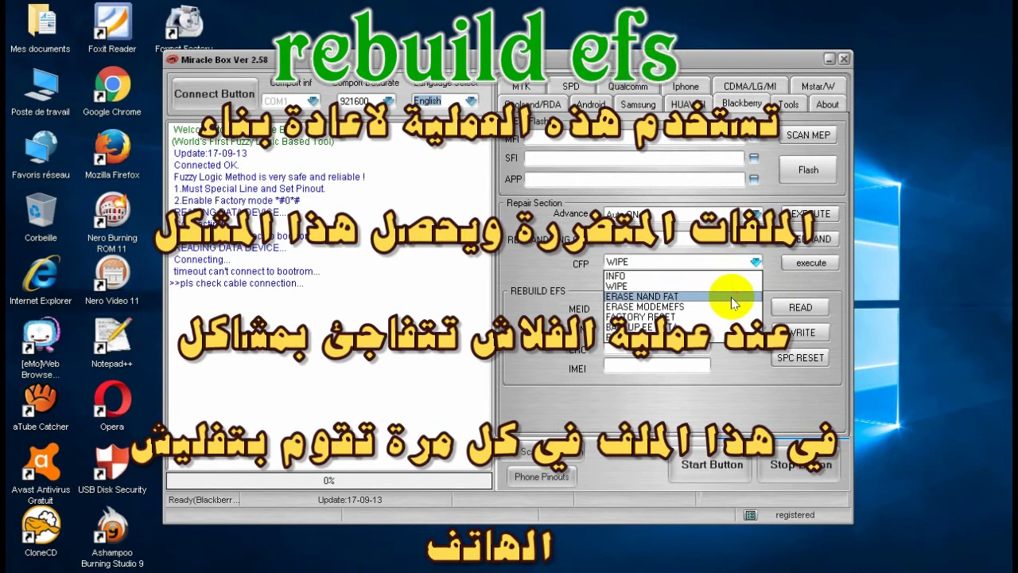
pyautogui.click(731, 296)
pyautogui.click(755, 262)
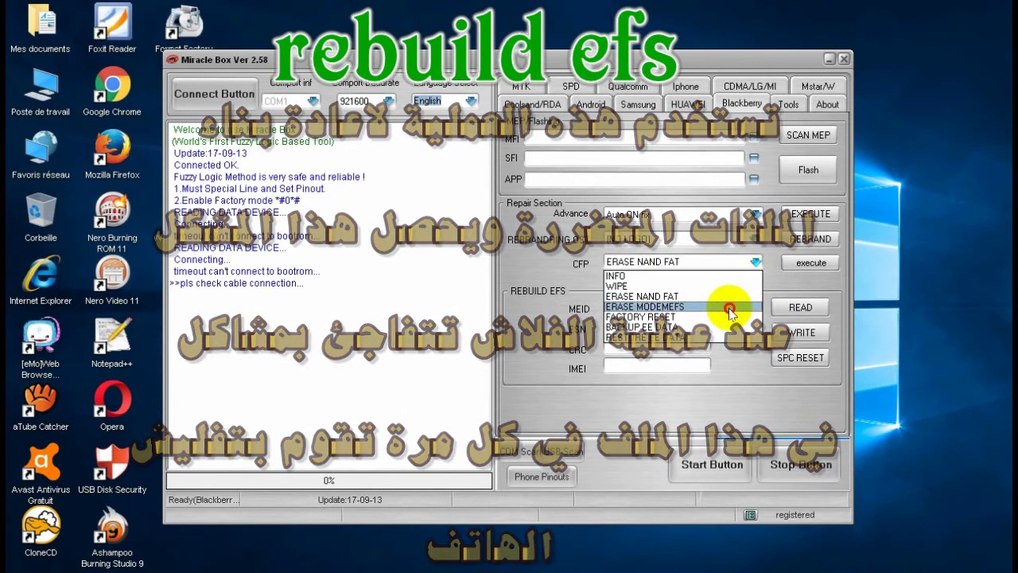
pyautogui.click(730, 307)
# Go through the CFP operations FACTORY RESET and BACKUP EE DATA
pyautogui.click(746, 263)
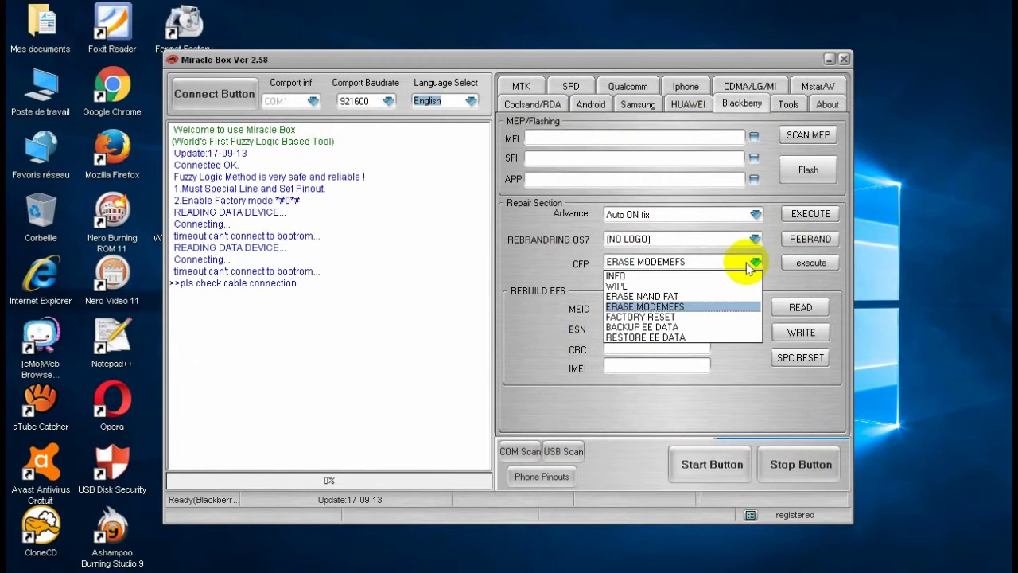
pyautogui.click(703, 317)
pyautogui.click(751, 264)
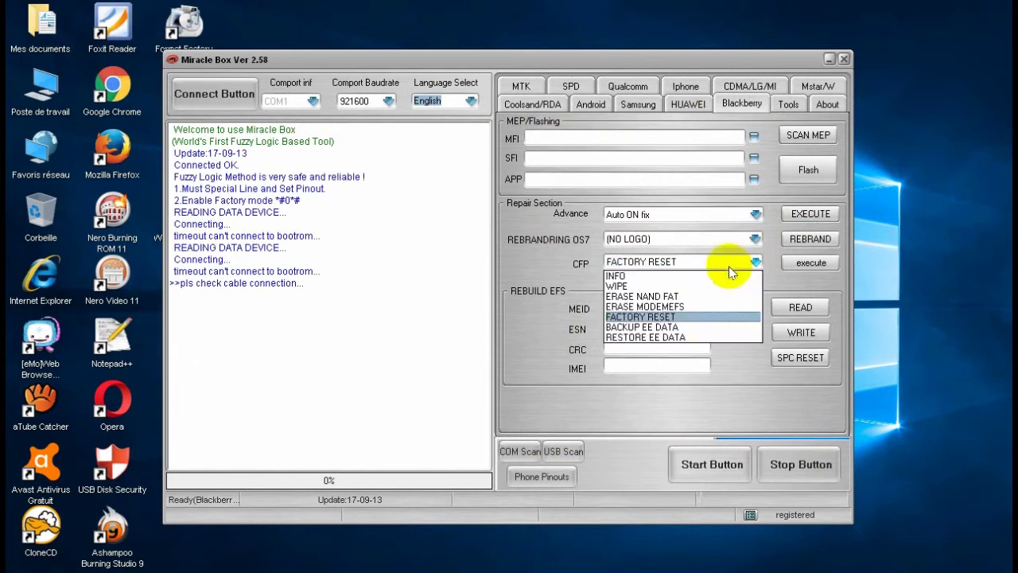
pyautogui.click(689, 326)
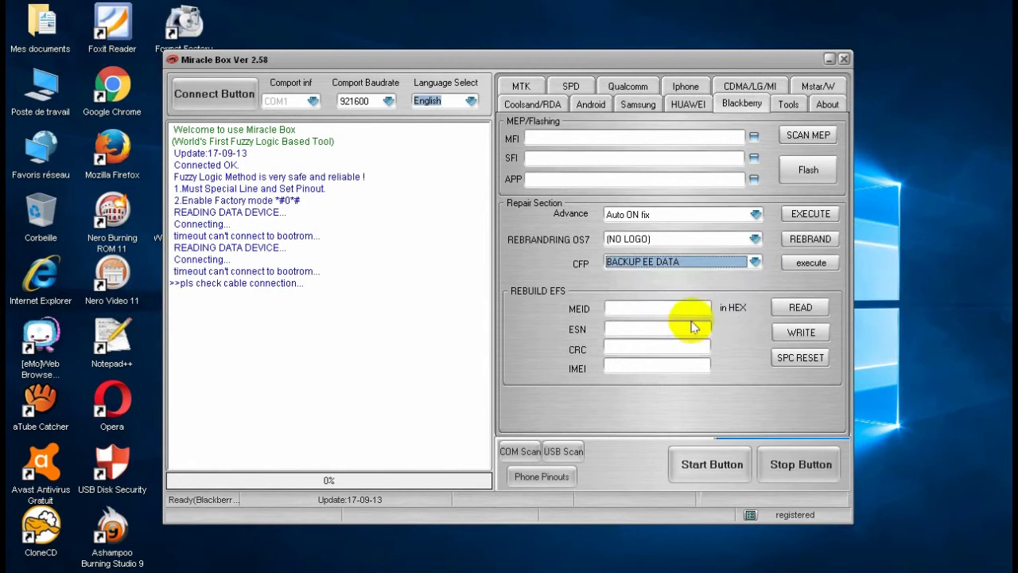
# Choose the CFP operation RESTORE EE DATA and execute it, cancelling the file selection without loading a file
pyautogui.click(714, 263)
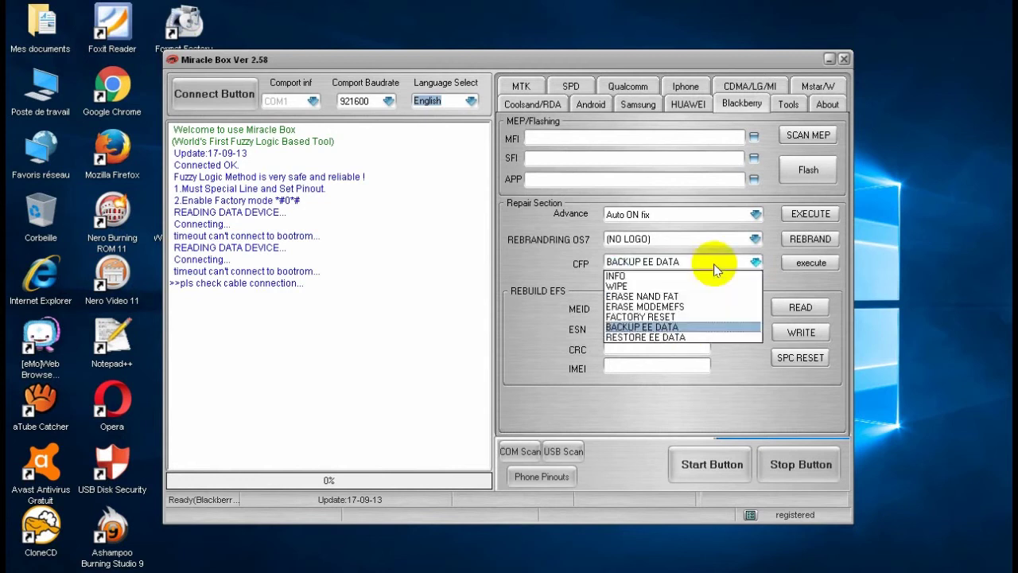
pyautogui.click(681, 336)
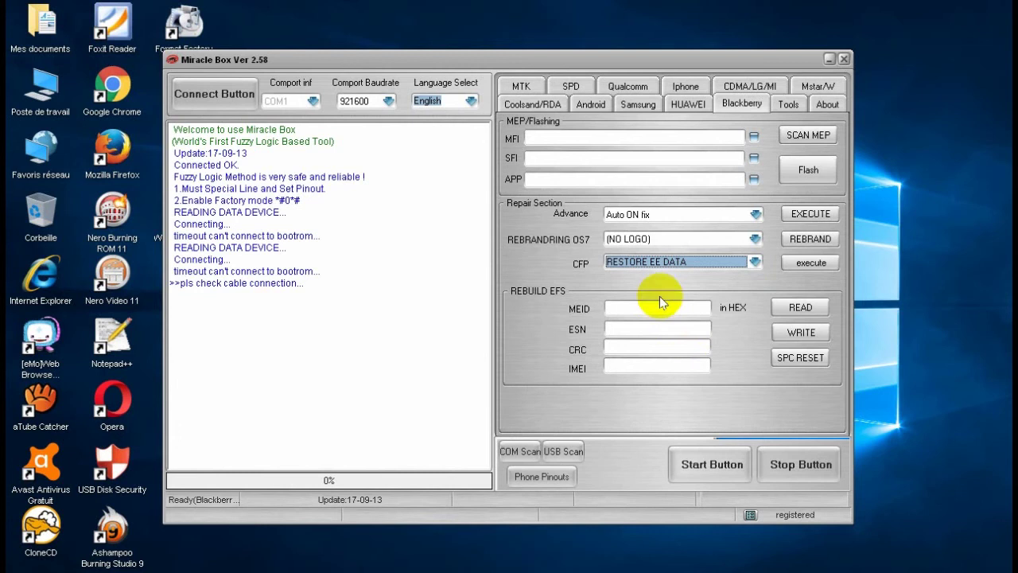
pyautogui.click(795, 265)
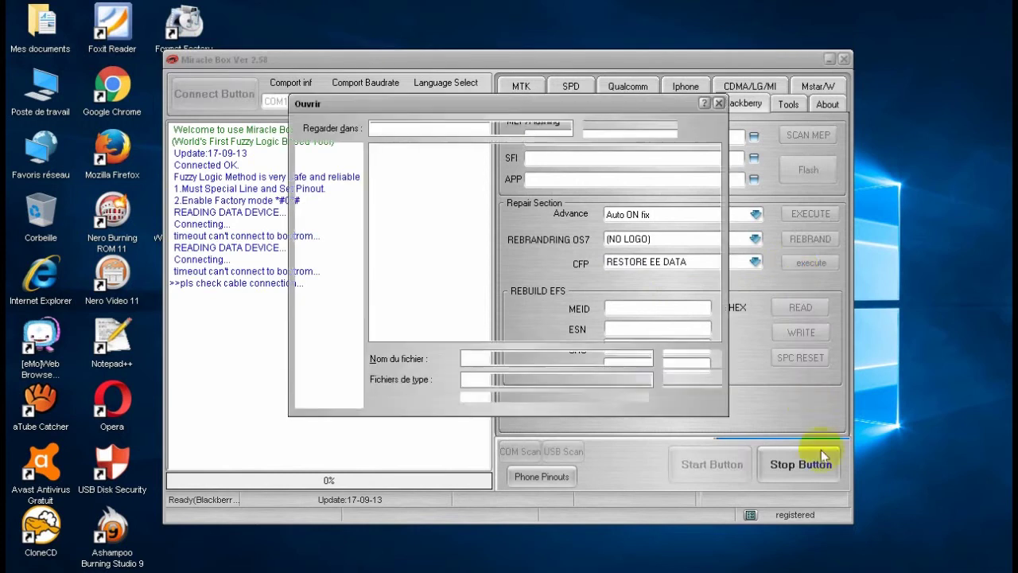
pyautogui.click(686, 381)
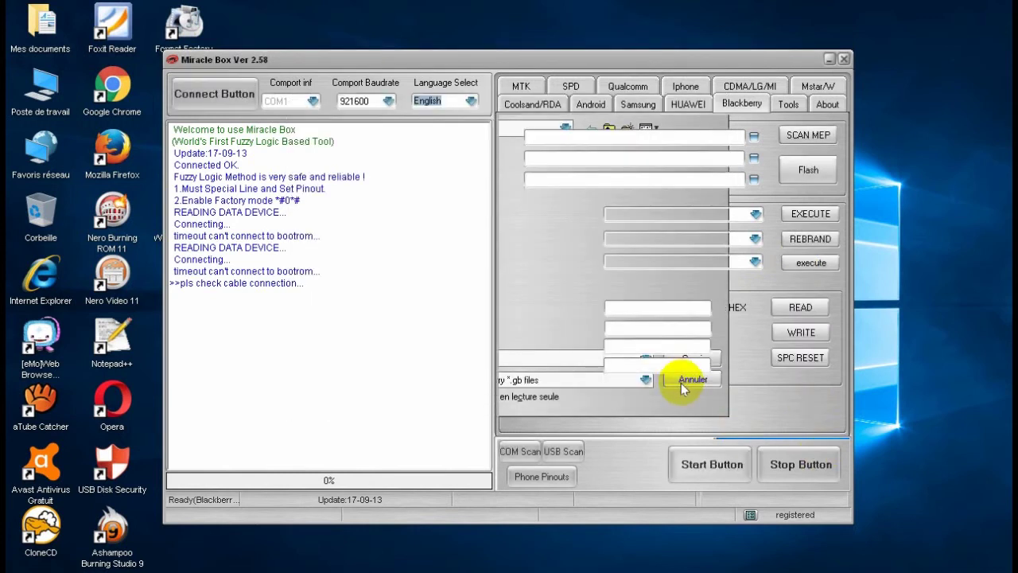
# Go through the MEID, ESN and IMEI fields for rebuilding the EFS, leaving them empty
pyautogui.click(639, 312)
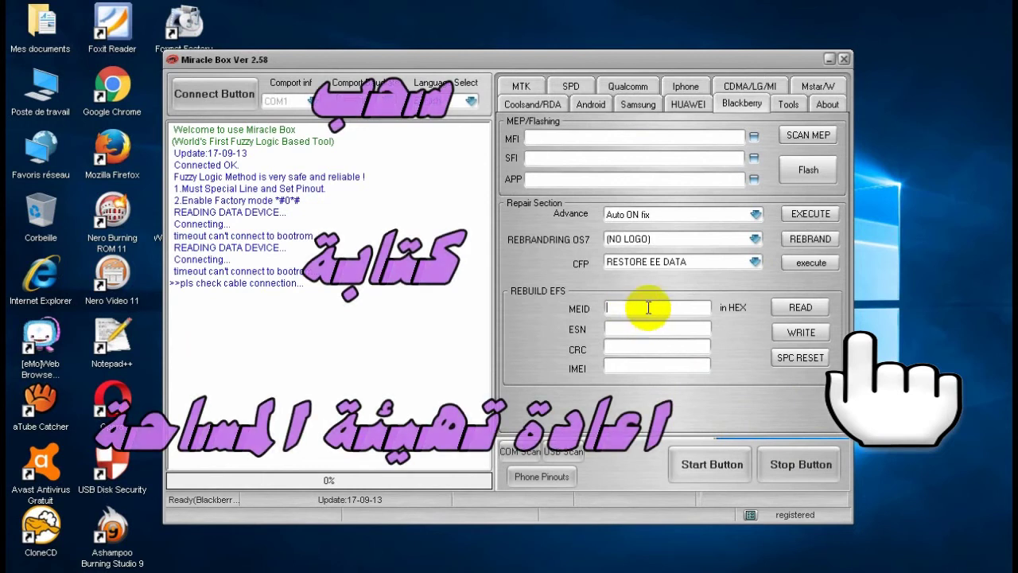
pyautogui.click(656, 327)
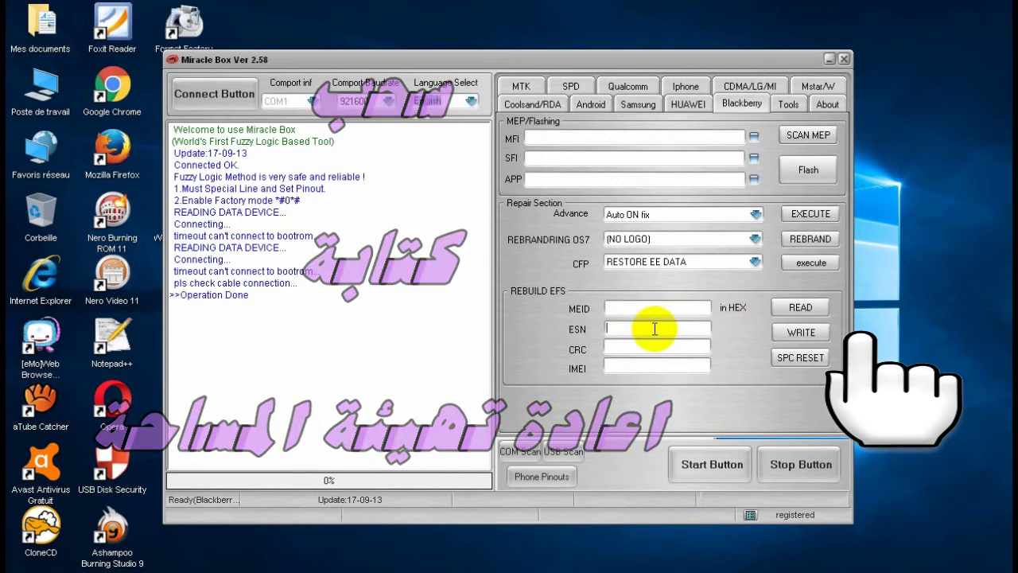
pyautogui.click(637, 370)
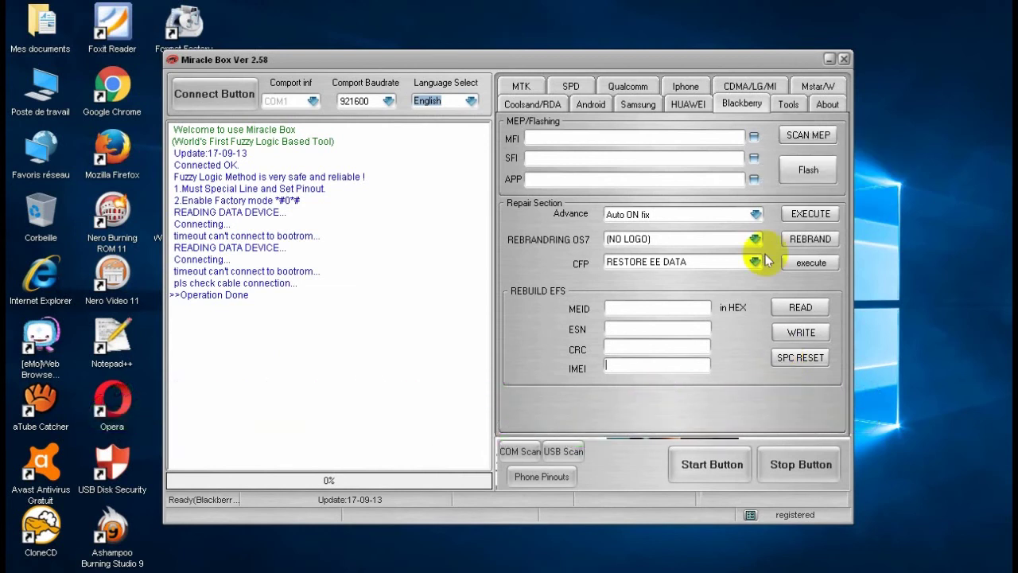
# Show the file format change tools and go through the BIF and HEX target formats, ending with MOT selected
pyautogui.click(789, 104)
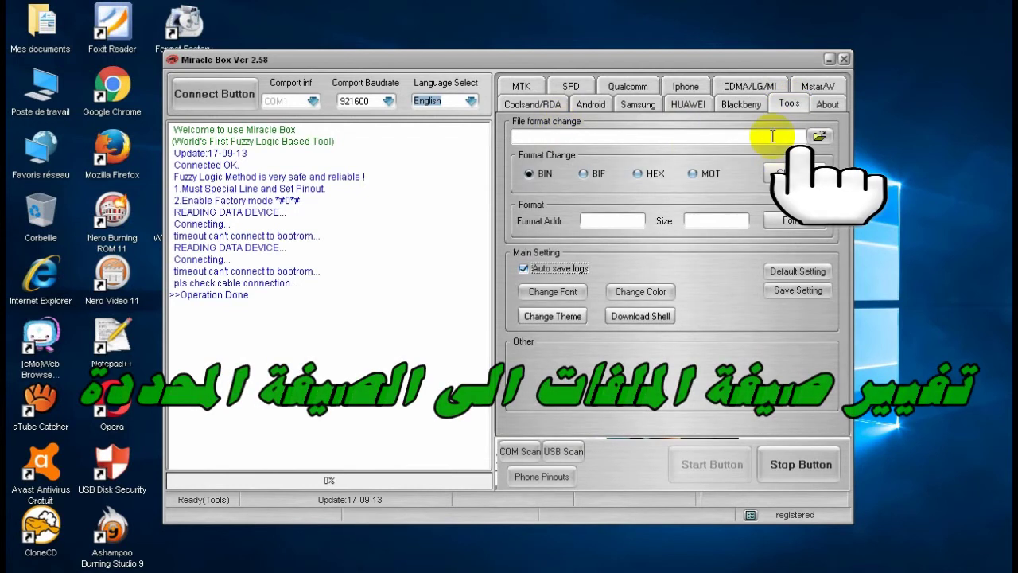
pyautogui.click(585, 137)
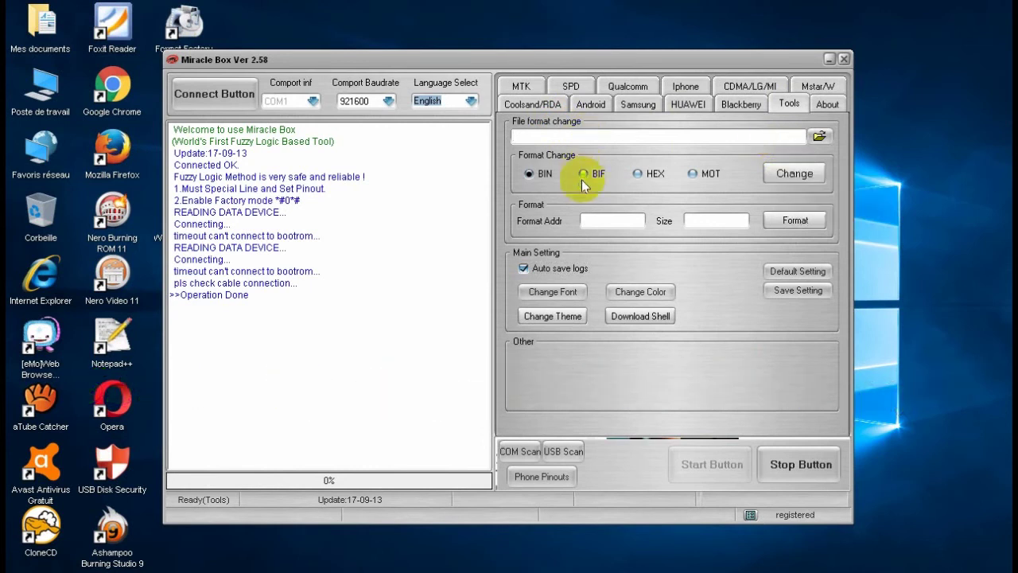
pyautogui.click(583, 174)
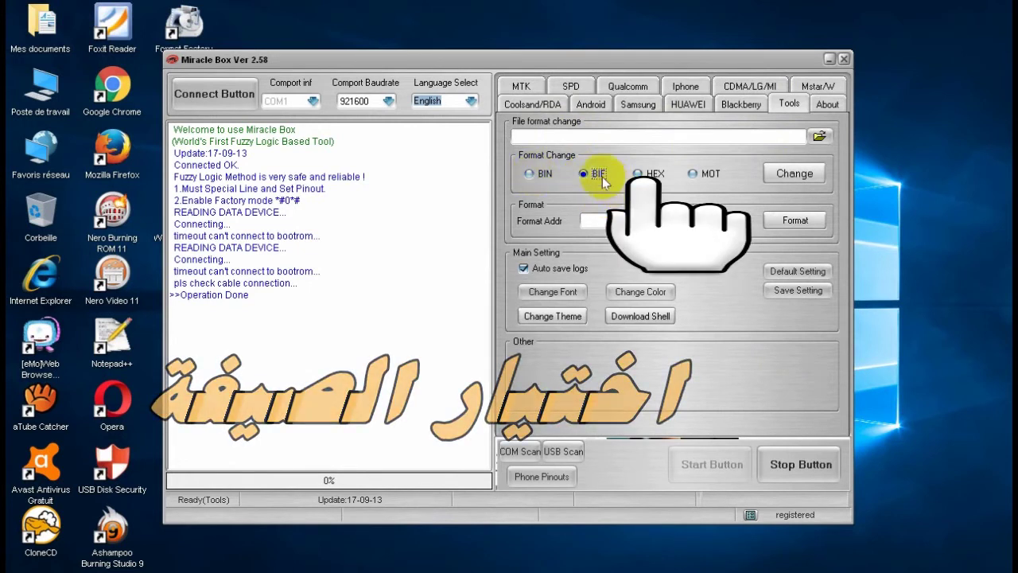
pyautogui.click(654, 177)
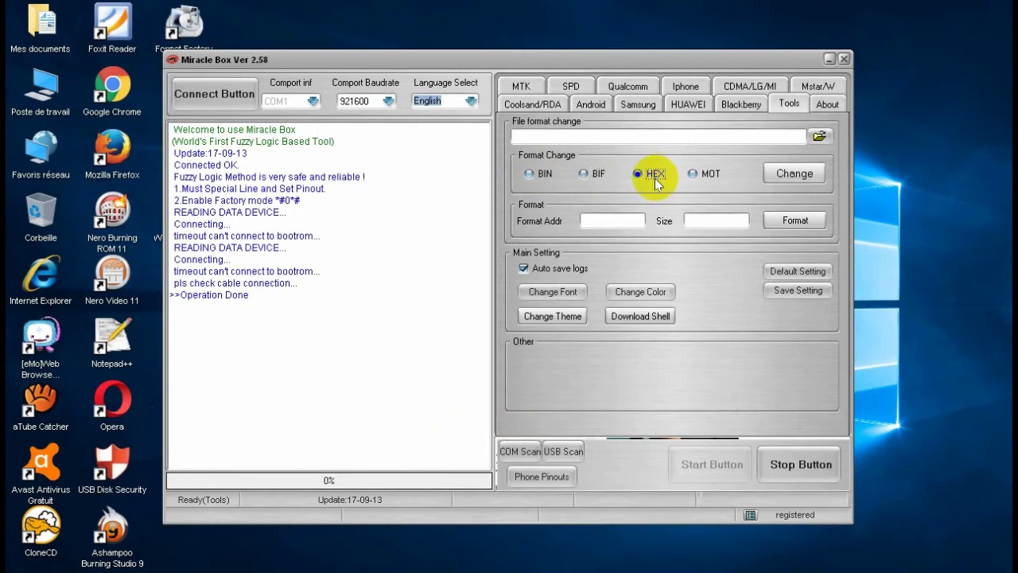
pyautogui.click(695, 177)
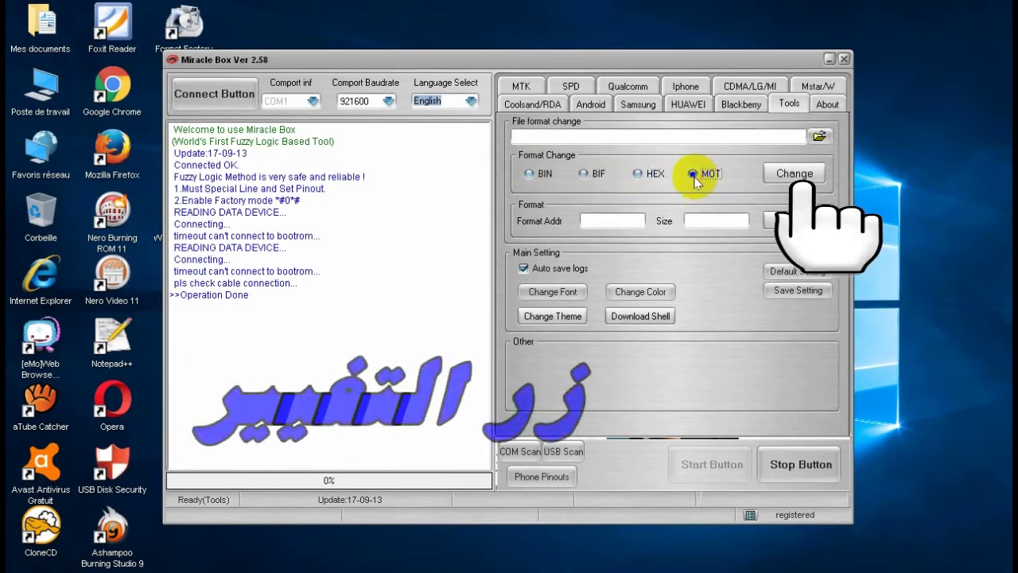
# Try the conversion to MOT without a source file, and go through the Format Addr and Size fields, leaving them empty
pyautogui.click(786, 180)
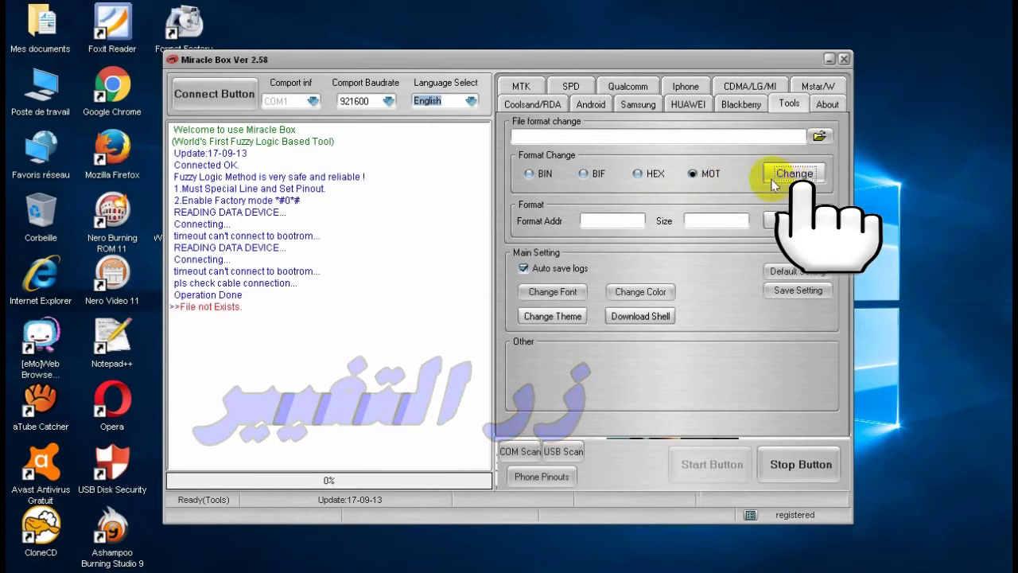
pyautogui.click(295, 323)
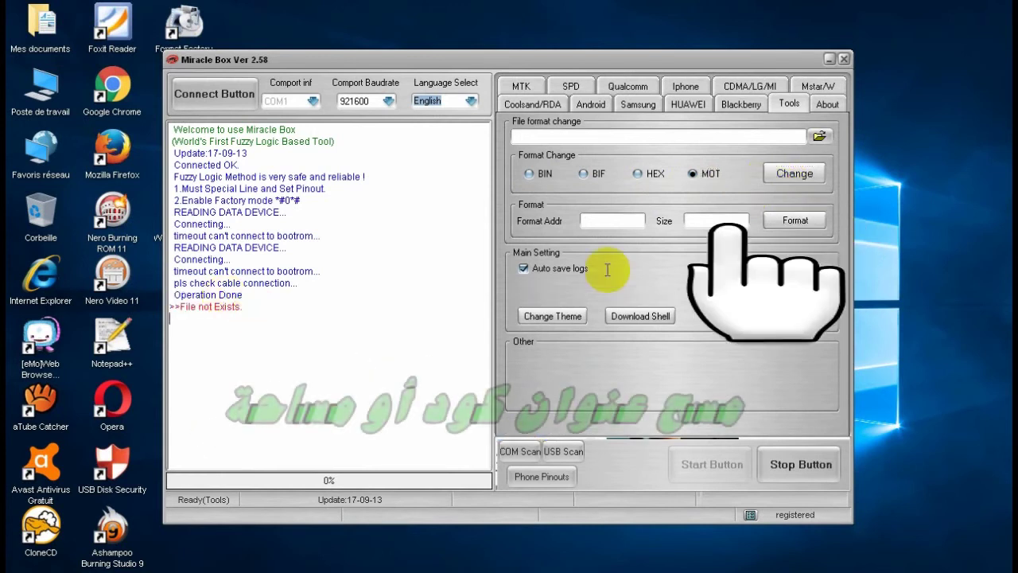
pyautogui.click(618, 218)
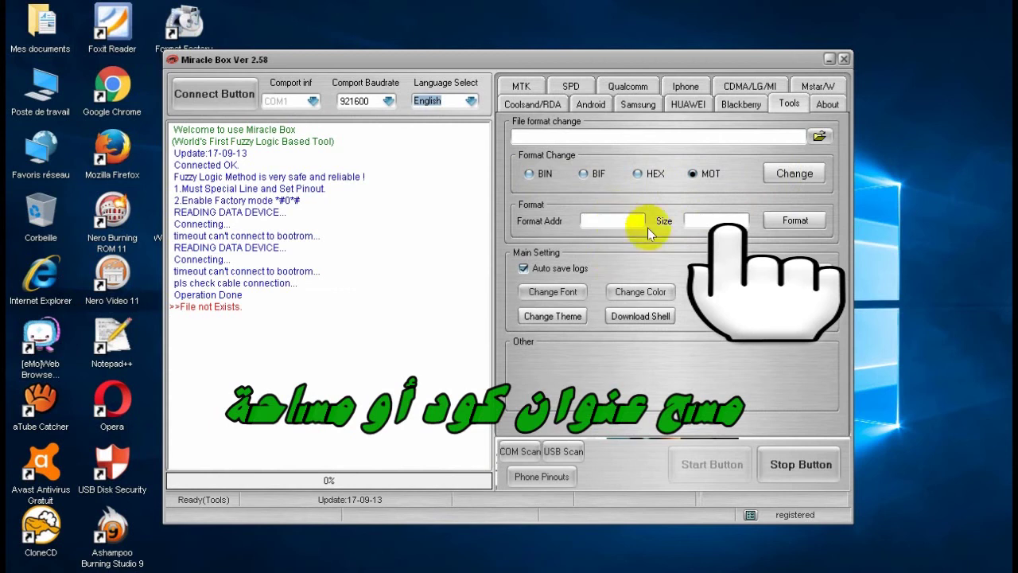
pyautogui.click(700, 223)
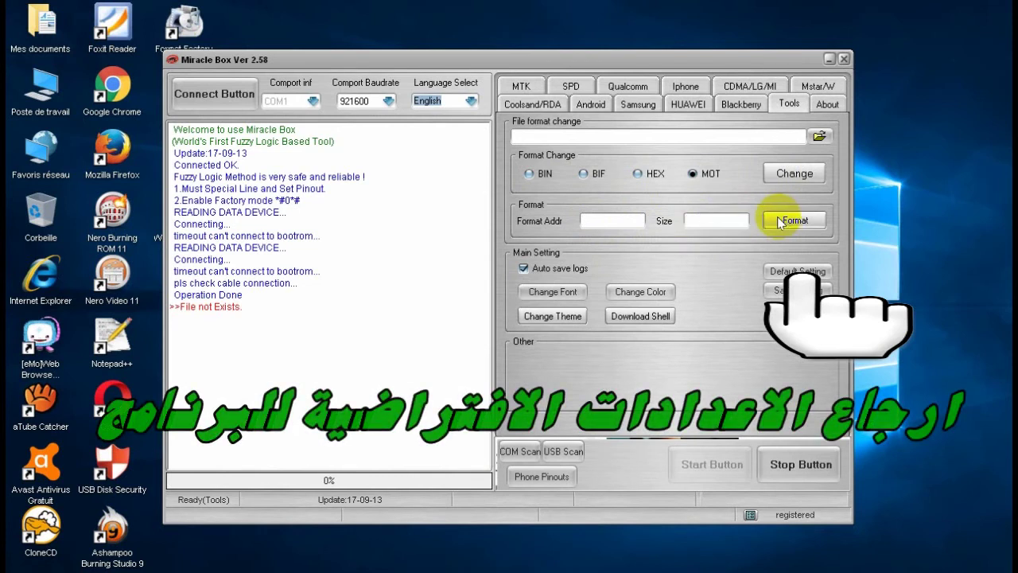
# Turn Auto save logs off and back on, and restore the default settings
pyautogui.click(797, 271)
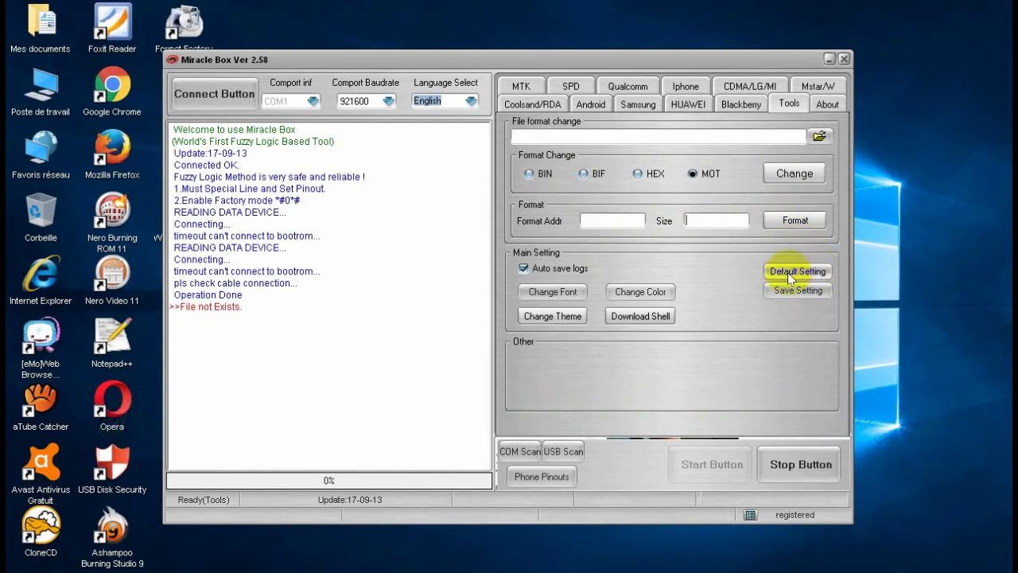
pyautogui.click(524, 268)
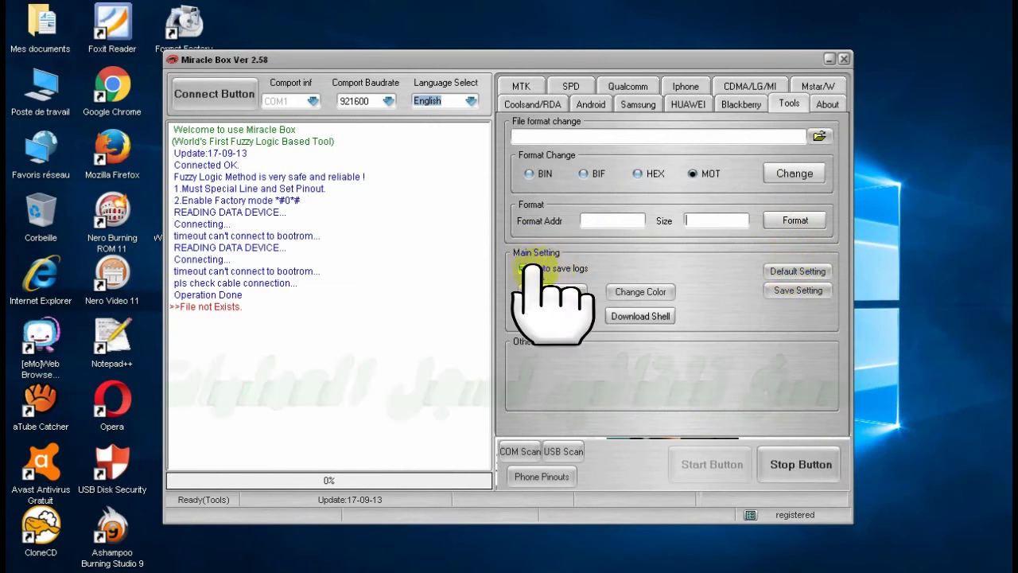
pyautogui.click(525, 268)
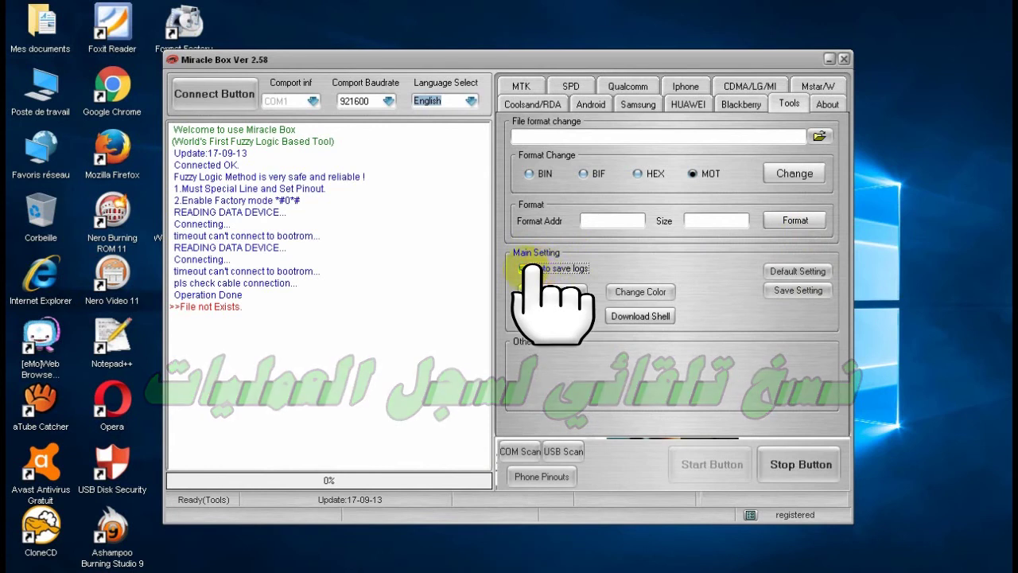
pyautogui.click(784, 272)
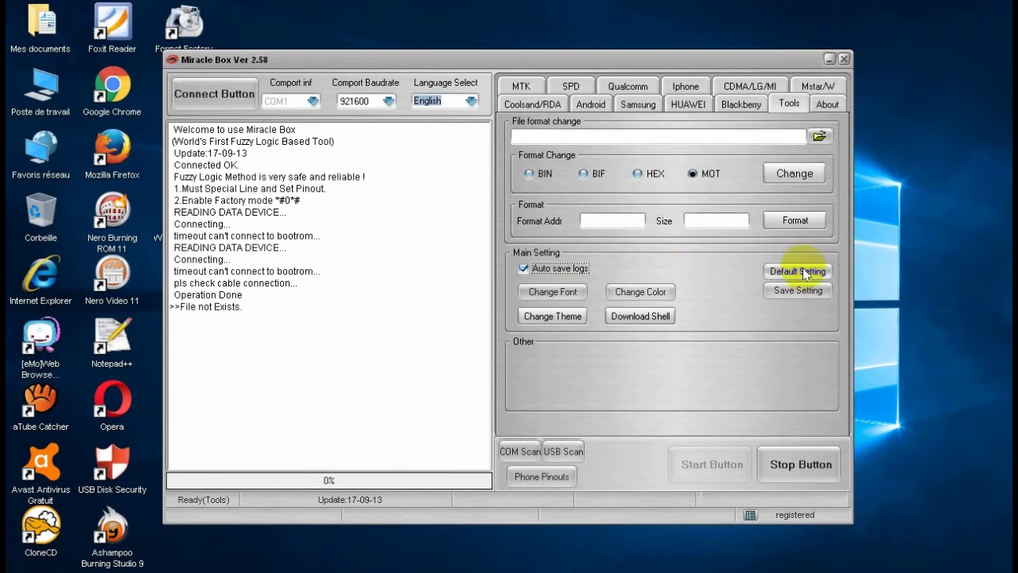
# Set the log font colour to Rouge, keeping the MS Sans Serif font at size 8
pyautogui.click(551, 291)
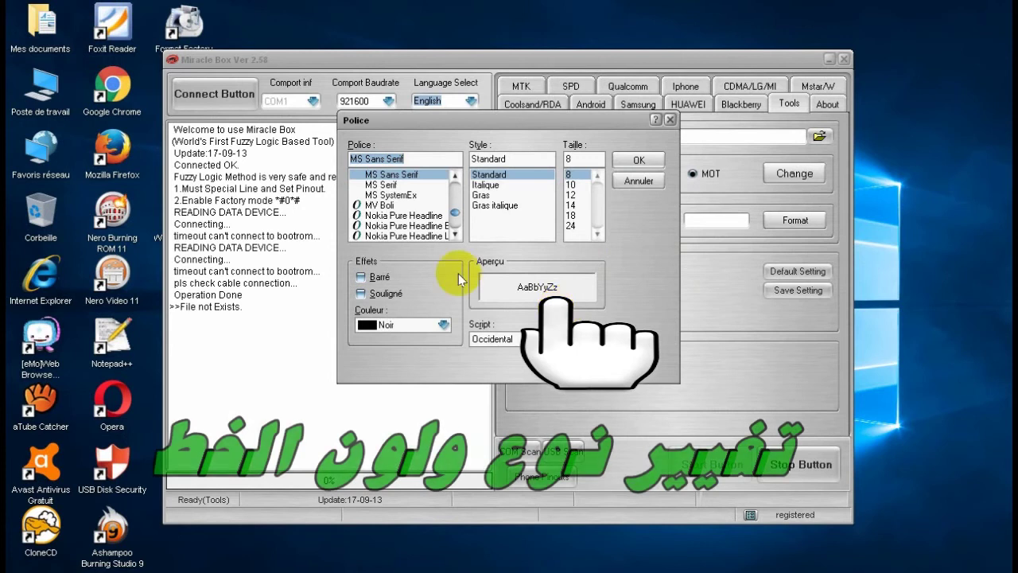
pyautogui.click(441, 326)
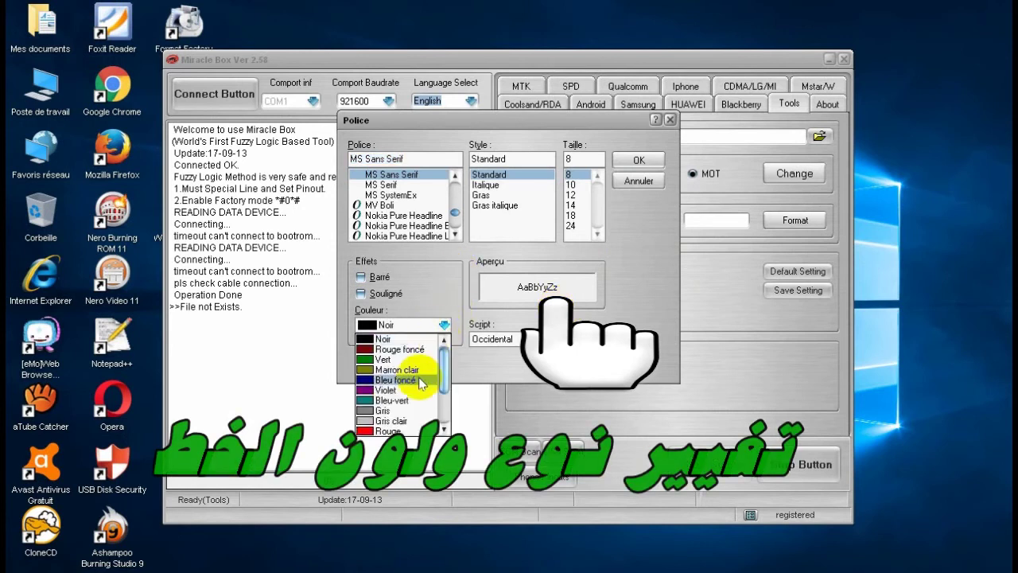
pyautogui.click(395, 432)
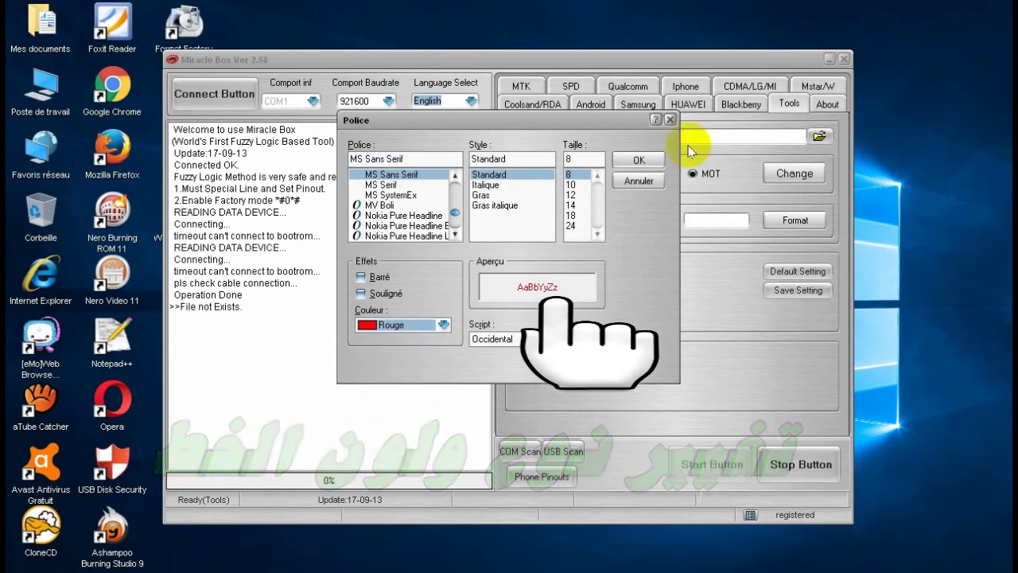
pyautogui.click(646, 161)
# Change the log text's font colour to Magenta
pyautogui.moveTo(170, 283); pyautogui.dragTo(409, 319)
pyautogui.click(564, 294)
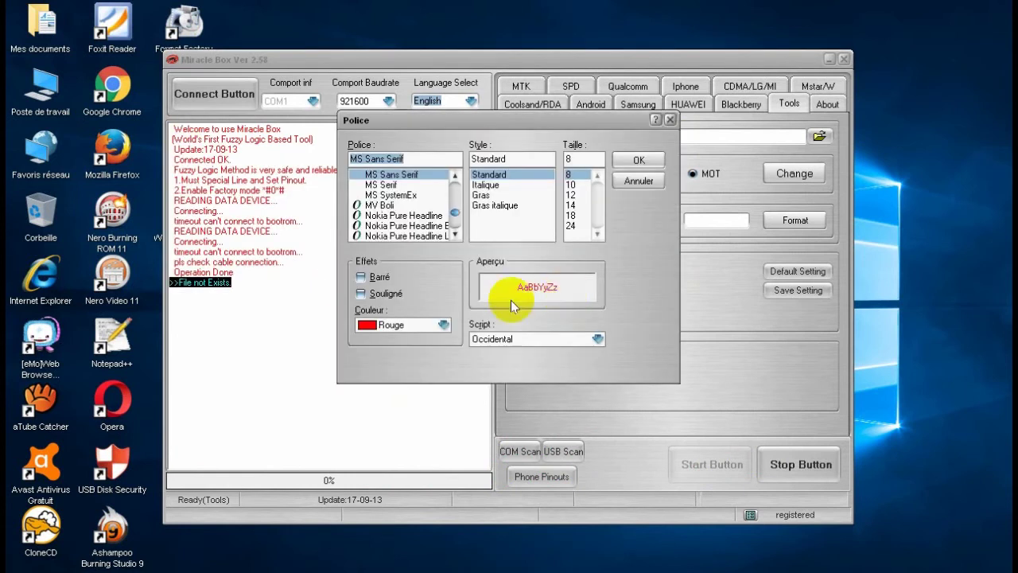
pyautogui.click(441, 326)
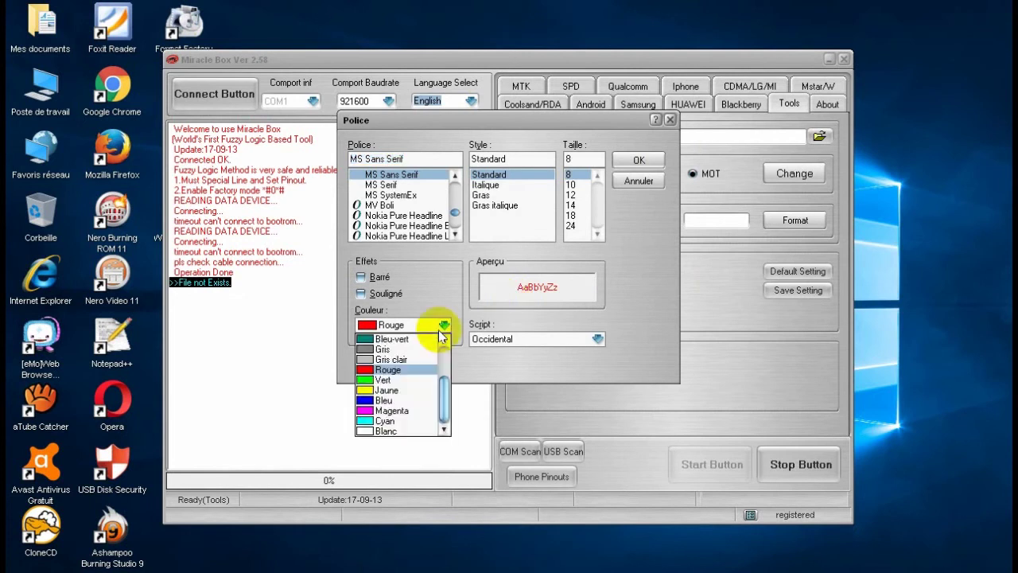
pyautogui.click(393, 411)
pyautogui.click(634, 185)
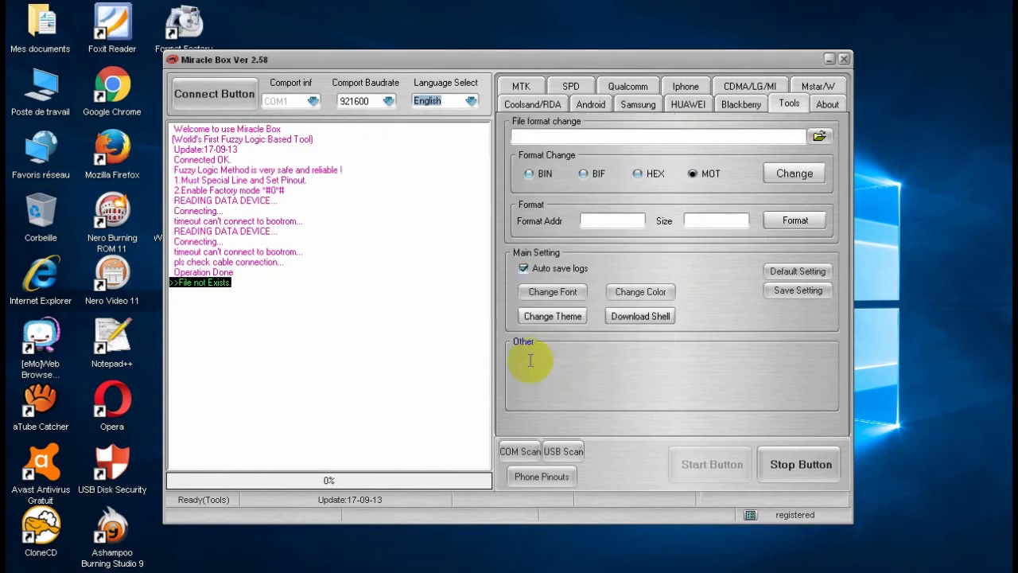
# Change the log text's font colour to Vert
pyautogui.click(429, 347)
pyautogui.click(569, 294)
pyautogui.click(443, 325)
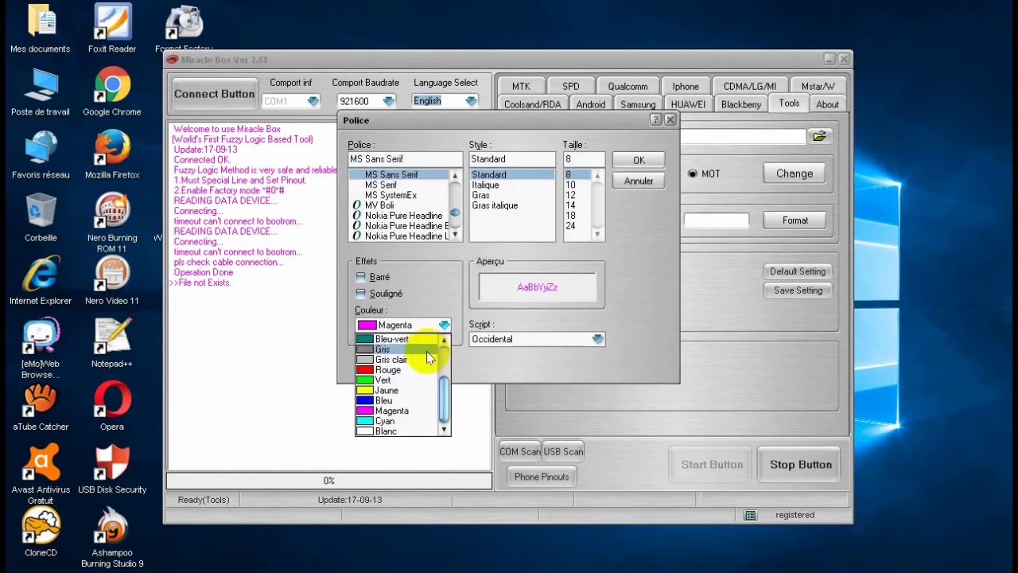
pyautogui.click(420, 380)
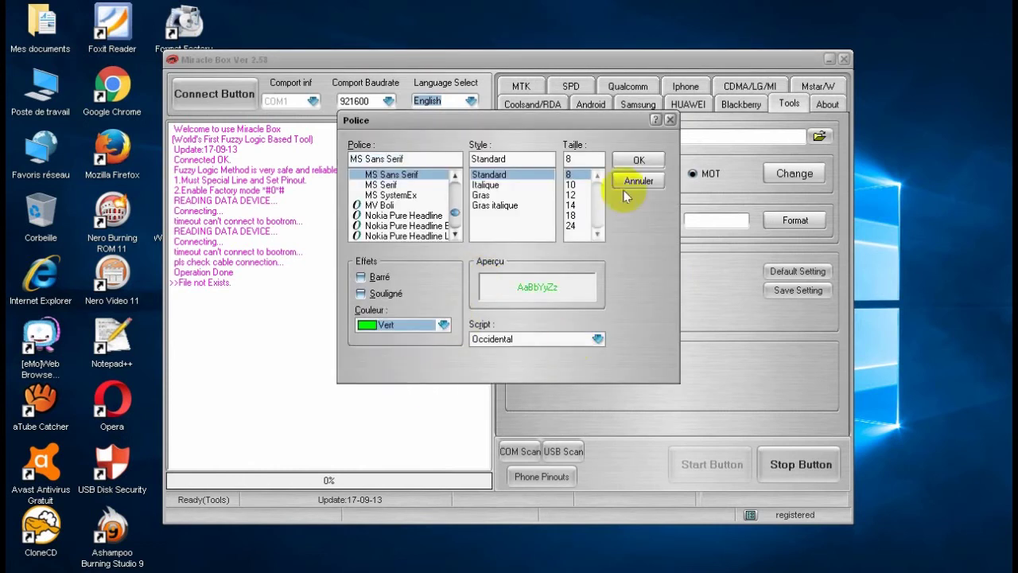
pyautogui.click(640, 162)
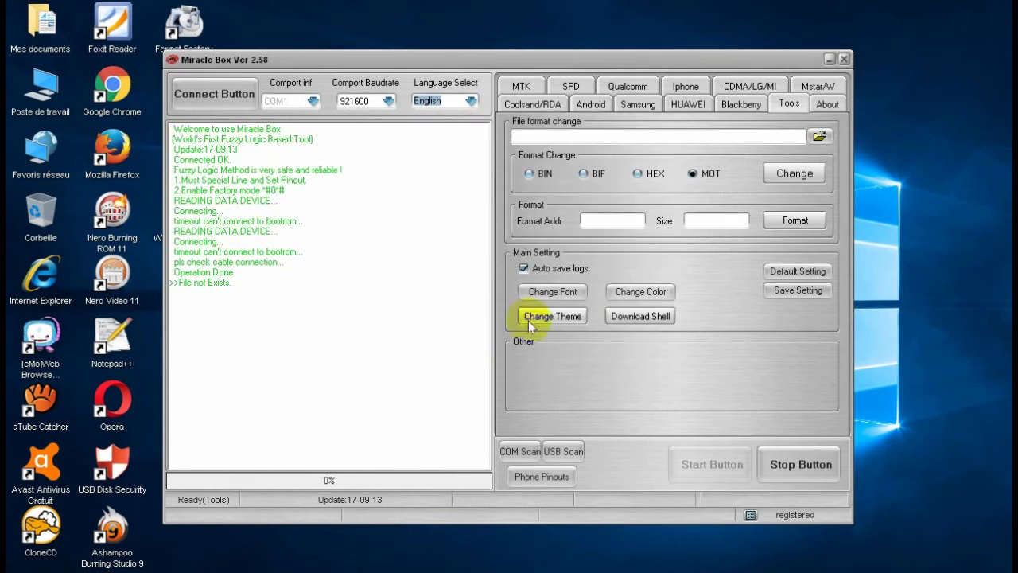
# Set the log text's font colour back to Noir
pyautogui.click(567, 292)
pyautogui.click(439, 325)
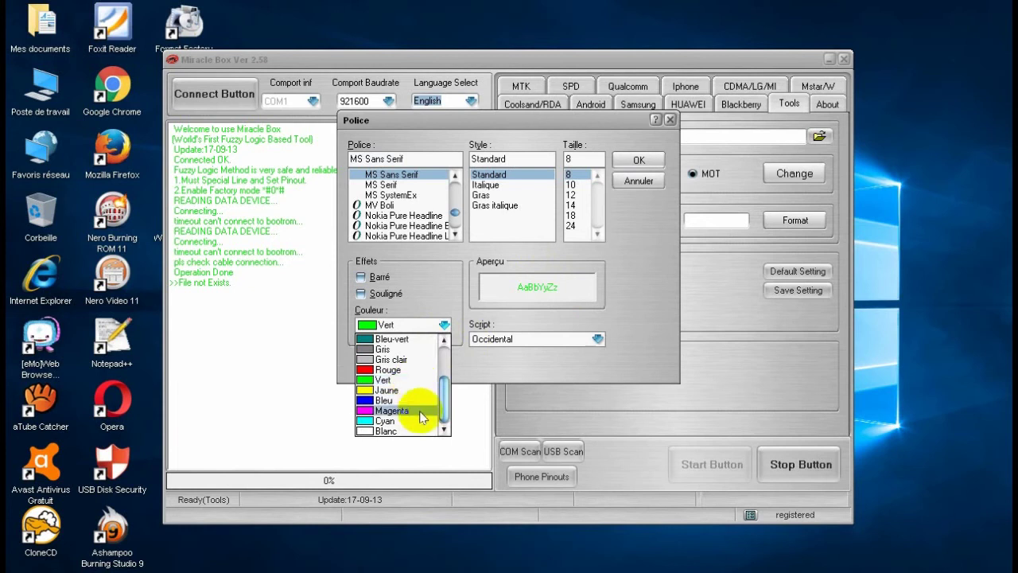
pyautogui.moveTo(445, 402); pyautogui.dragTo(450, 351)
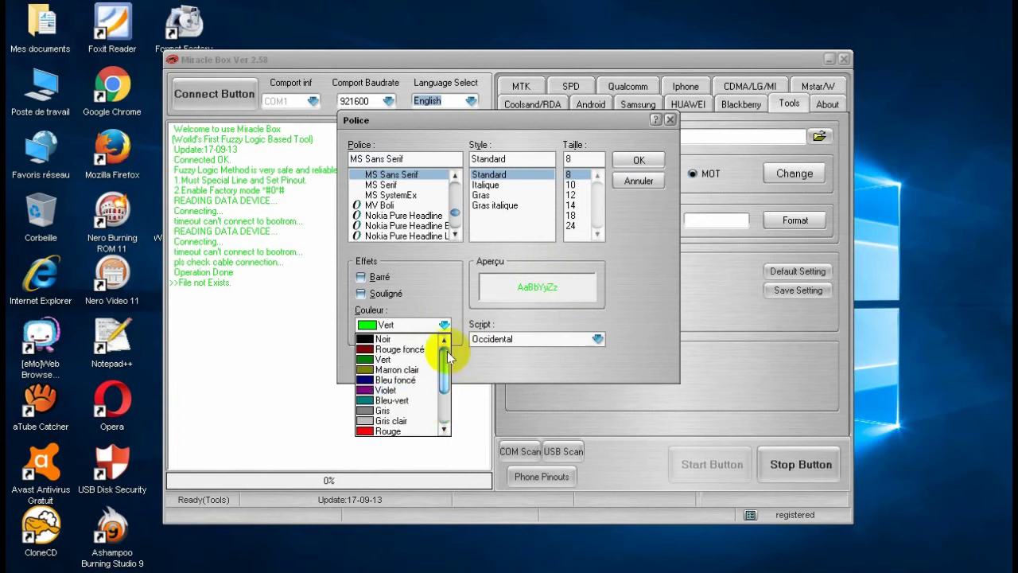
pyautogui.click(386, 339)
pyautogui.click(639, 160)
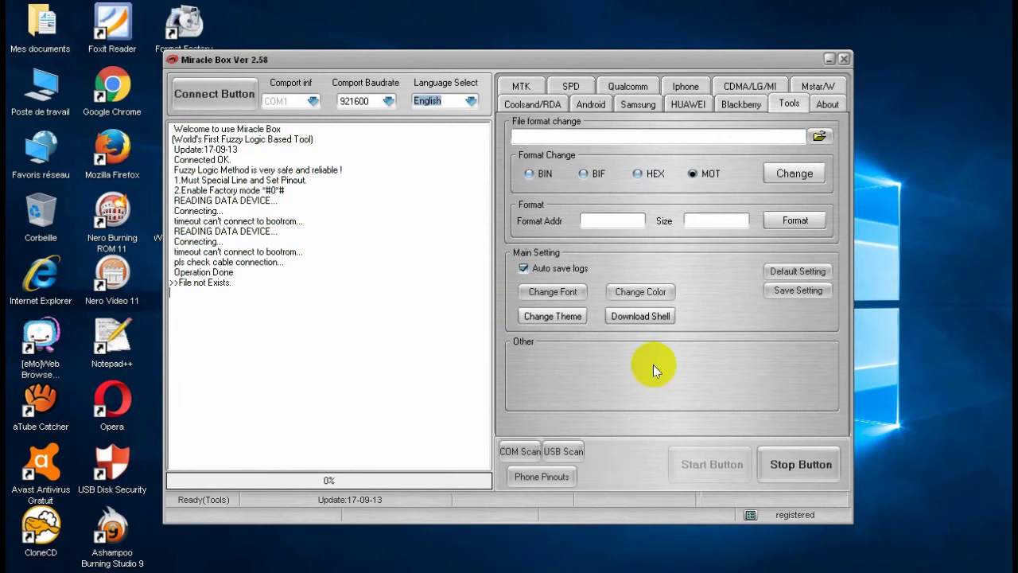
# Apply the Android OS.asz theme to the program window
pyautogui.click(553, 315)
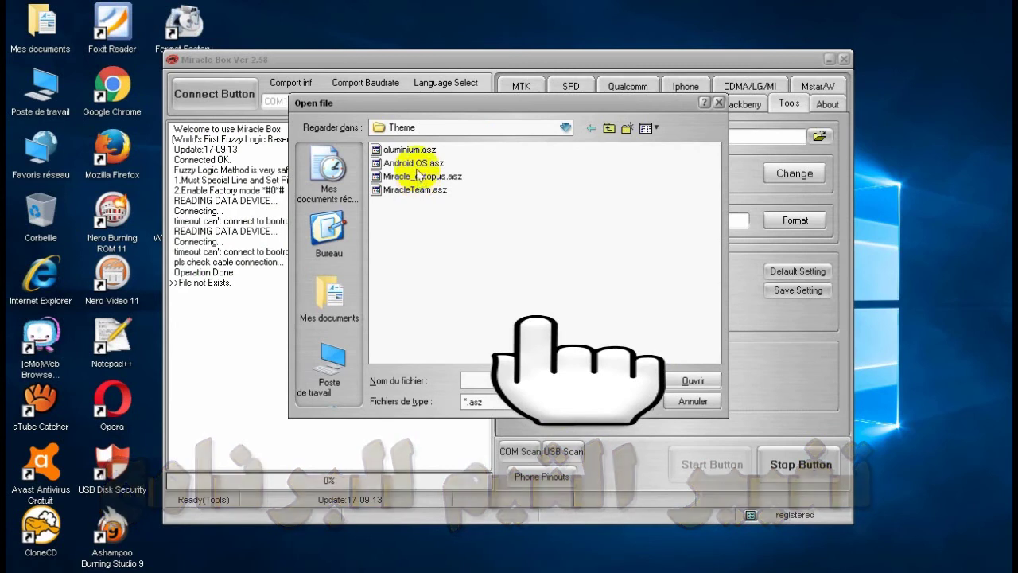
pyautogui.click(405, 163)
pyautogui.click(688, 388)
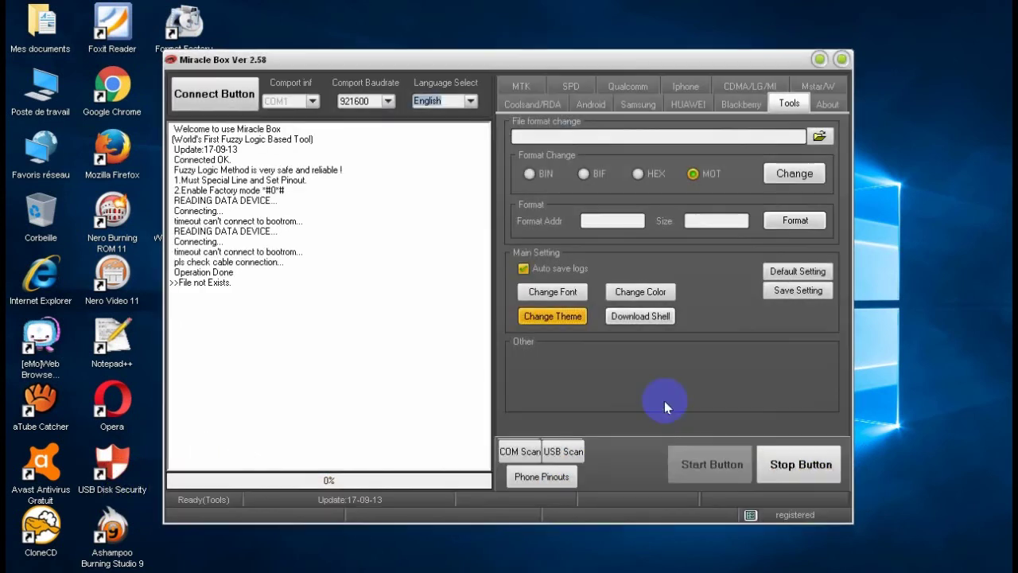
# Switch the program's theme to Miracle_octopus.asz
pyautogui.click(572, 320)
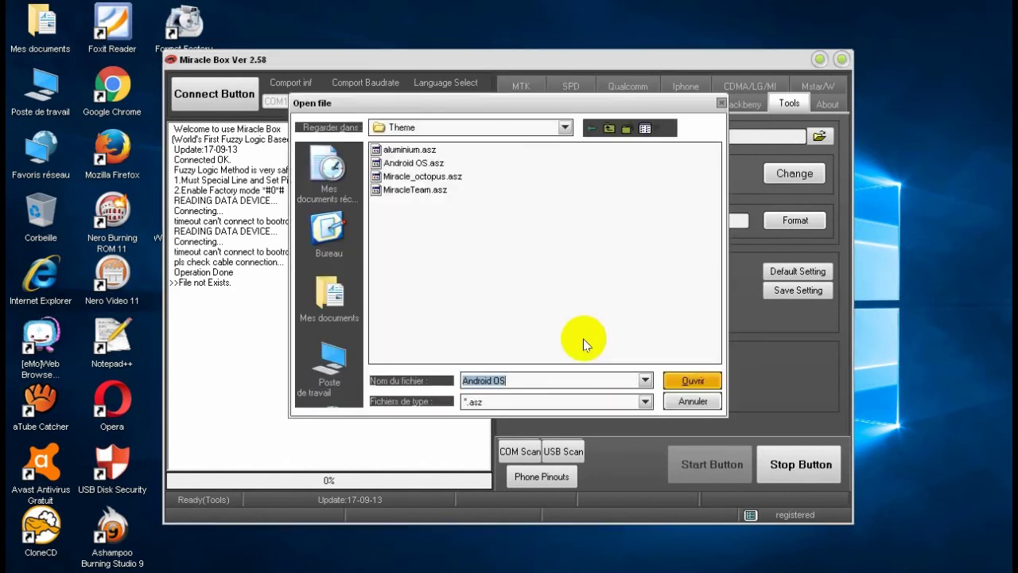
pyautogui.click(430, 176)
pyautogui.click(693, 381)
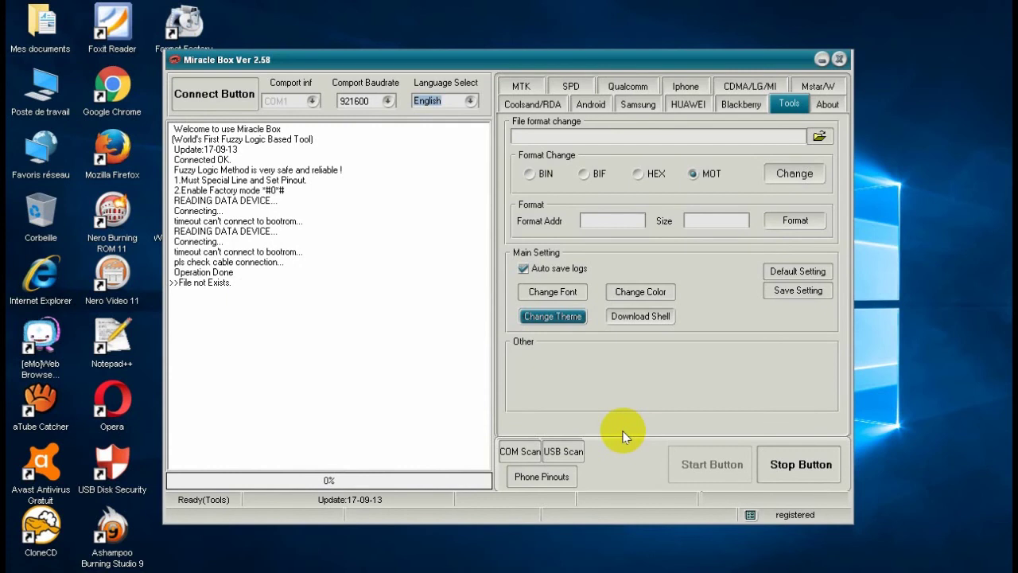
# Switch the program's theme to MiracleTeam.asz
pyautogui.click(567, 318)
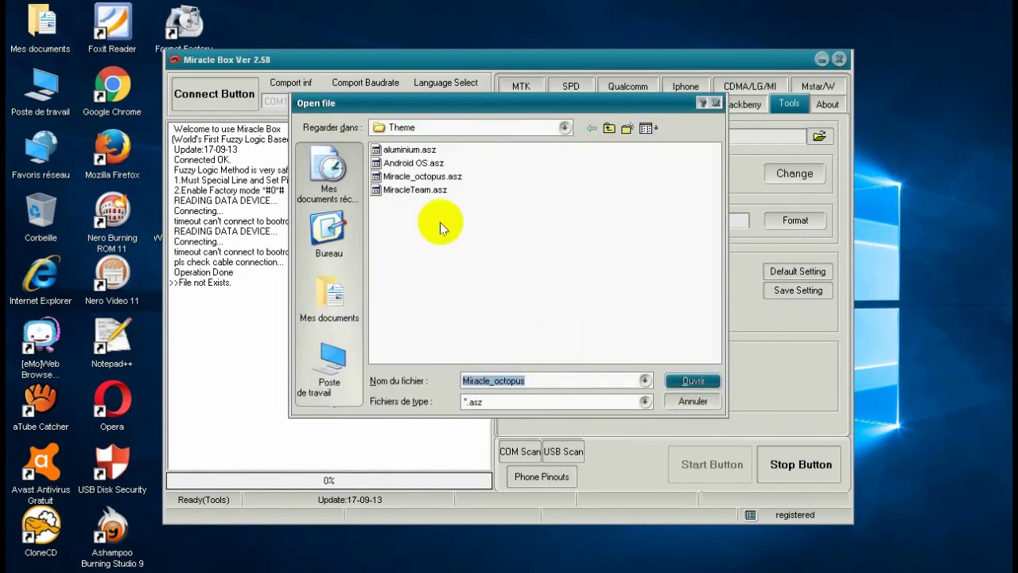
pyautogui.click(418, 190)
pyautogui.click(693, 380)
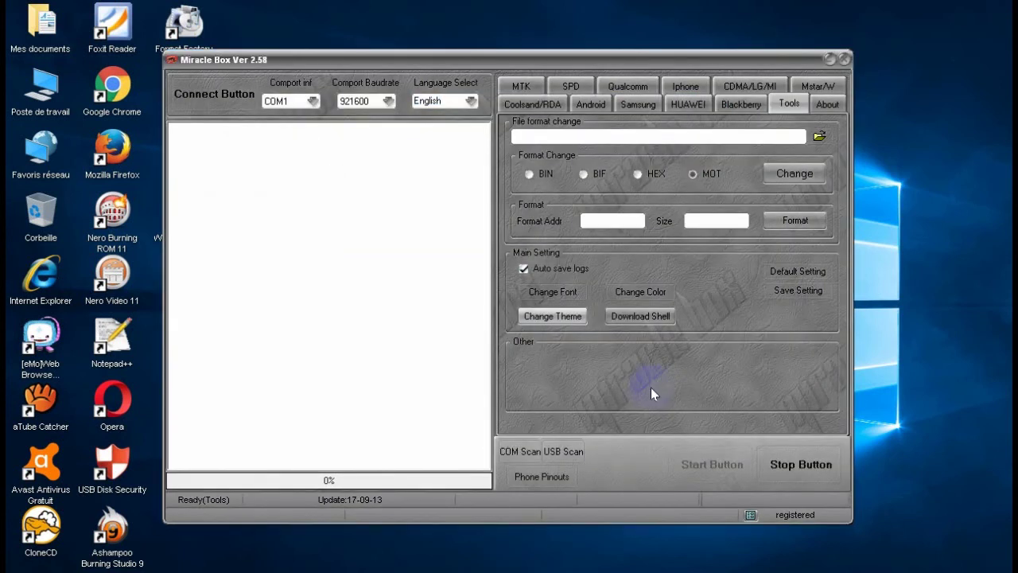
# Switch the program's theme to aluminium.asz
pyautogui.click(561, 321)
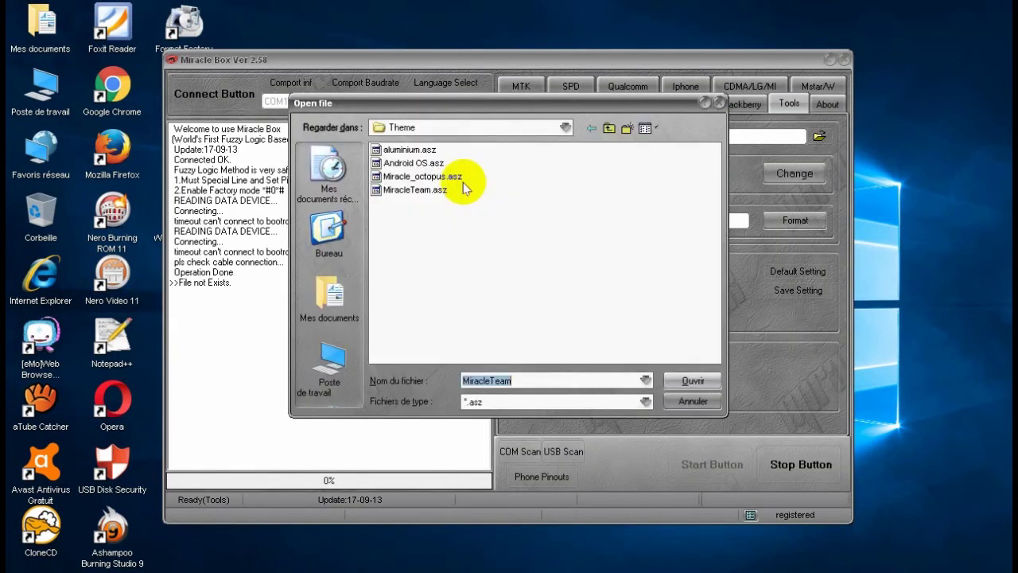
pyautogui.click(425, 151)
pyautogui.click(692, 380)
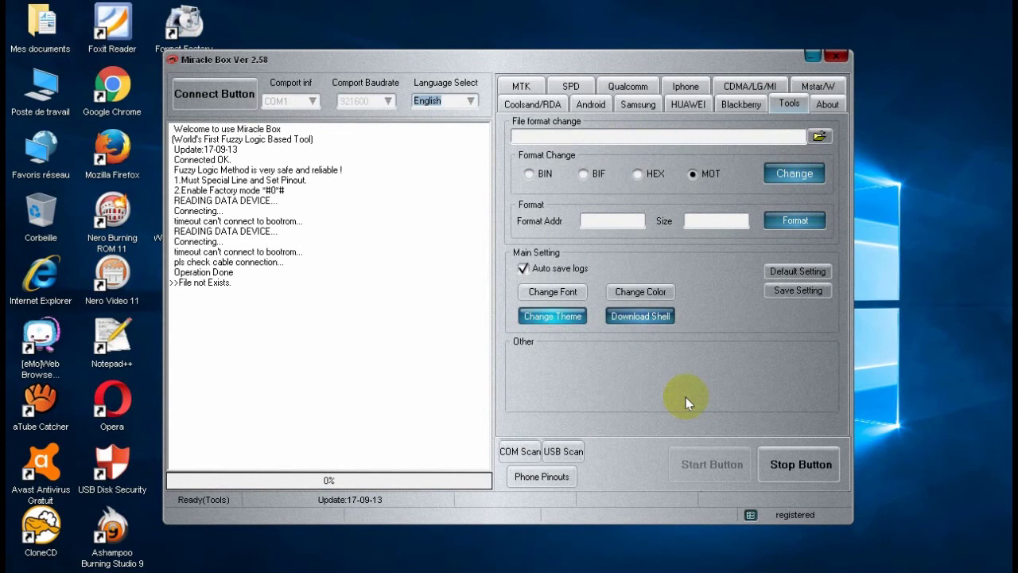
# Try a bright pink background colour for the log area and set it back to white
pyautogui.click(640, 292)
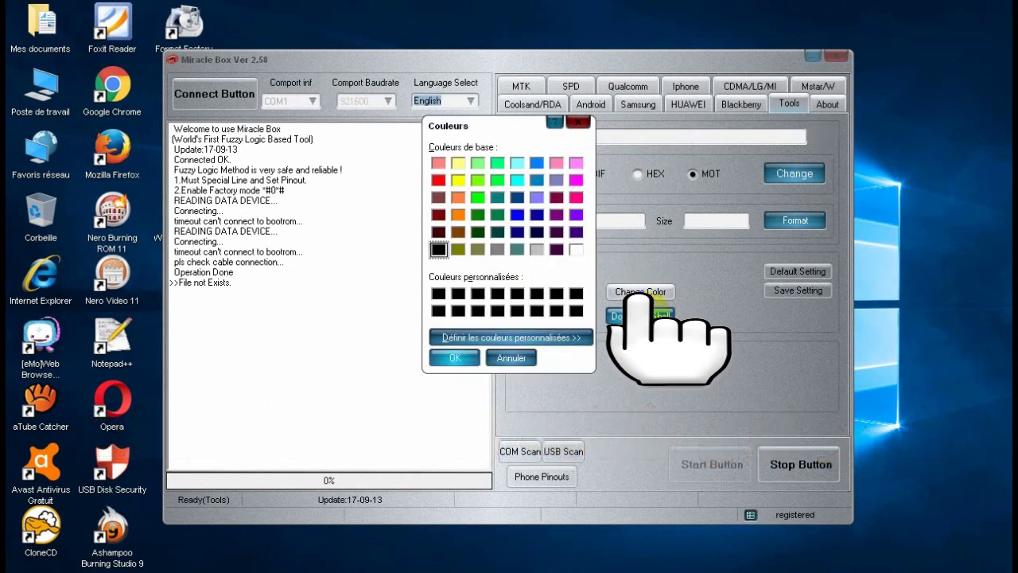
pyautogui.click(577, 197)
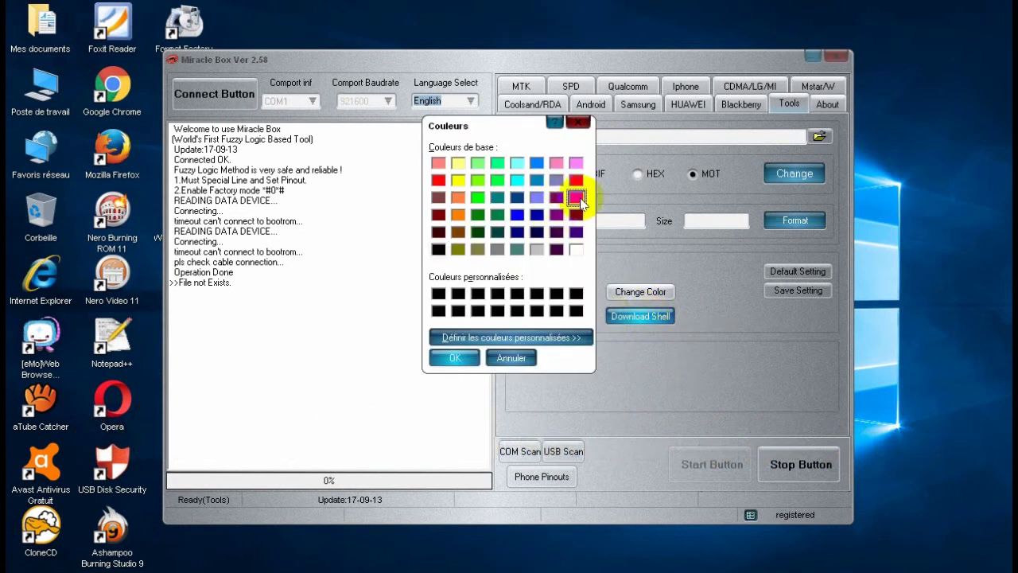
pyautogui.click(455, 357)
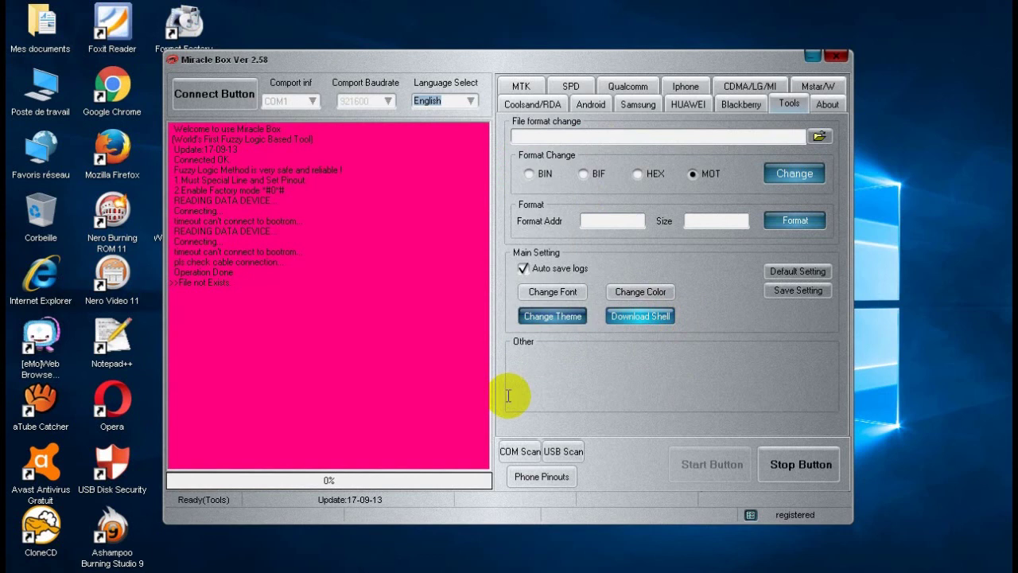
pyautogui.click(641, 291)
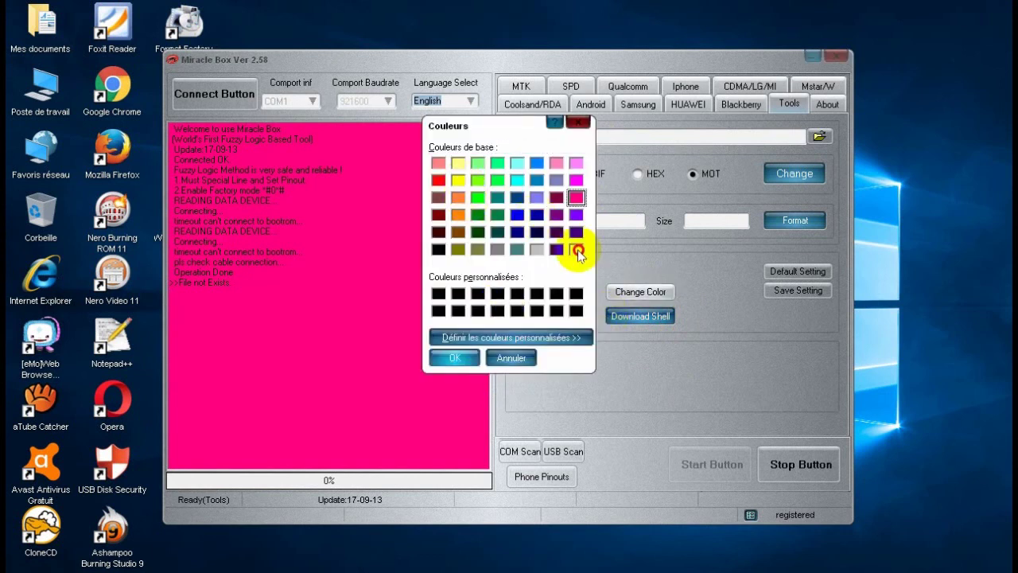
pyautogui.click(461, 356)
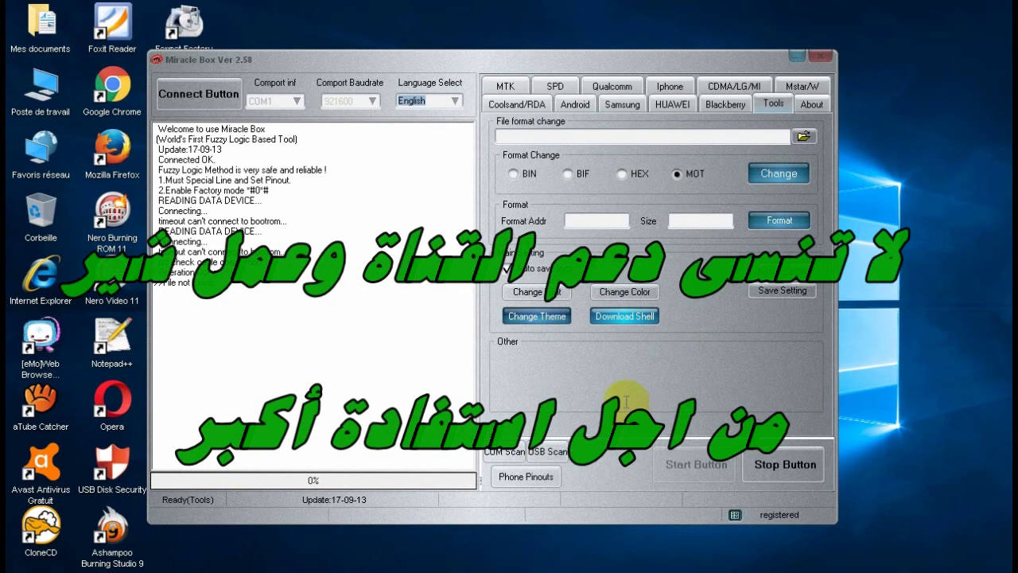
pyautogui.moveTo(539, 65); pyautogui.dragTo(555, 54)
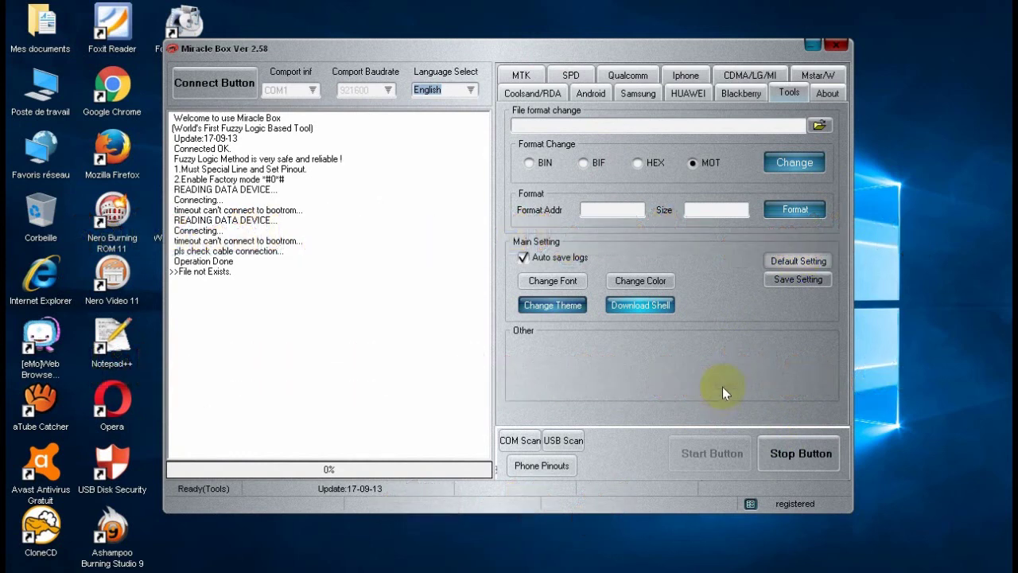
pyautogui.moveTo(464, 353); pyautogui.dragTo(226, 143)
pyautogui.click(356, 350)
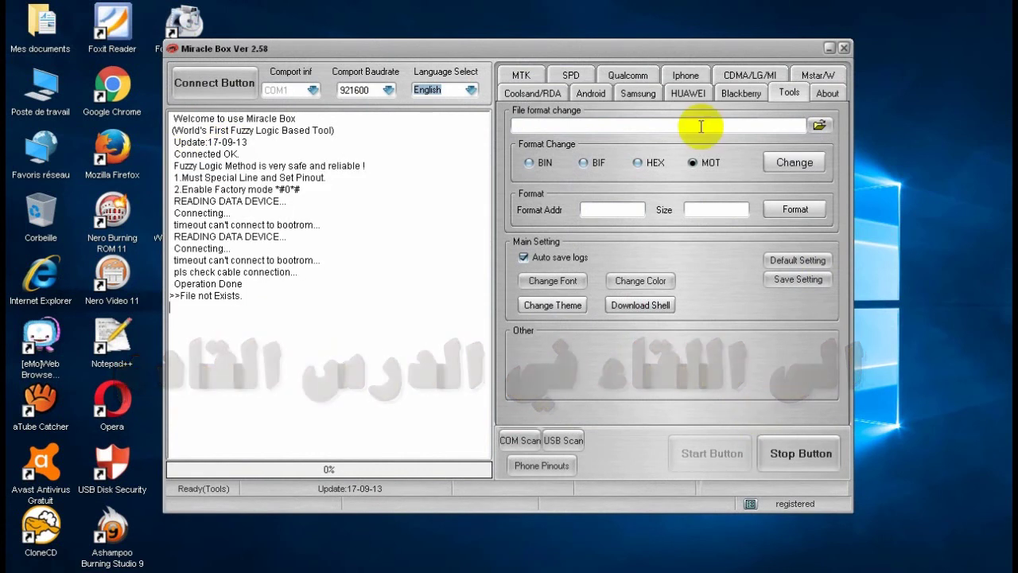
pyautogui.moveTo(602, 48); pyautogui.dragTo(603, 53)
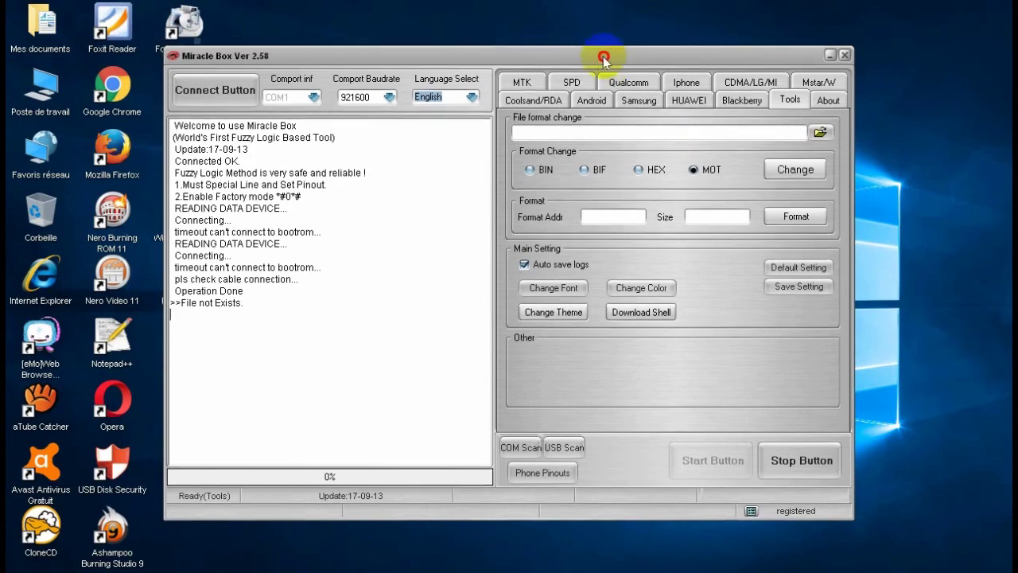